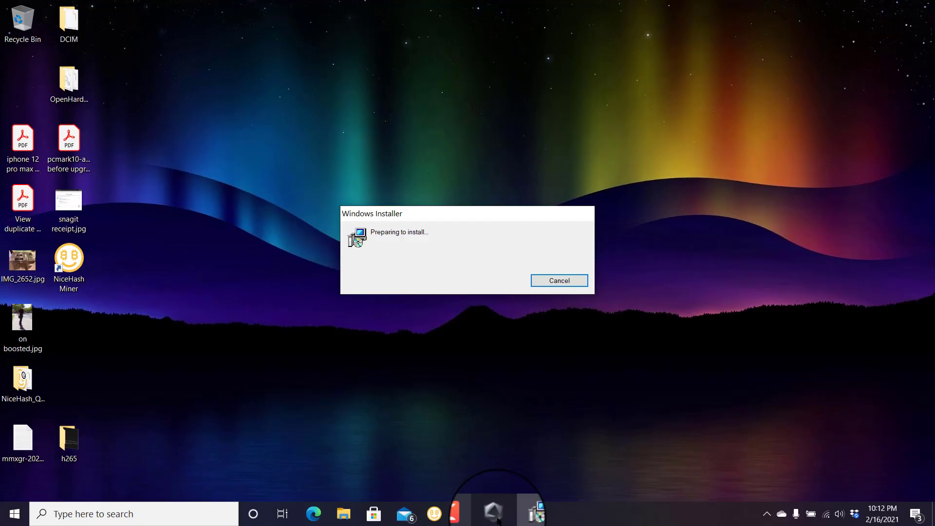
- Search the Start menu for 'reg' and run Registry Editor as administrator
left_click(500, 520)
left_click(501, 520)
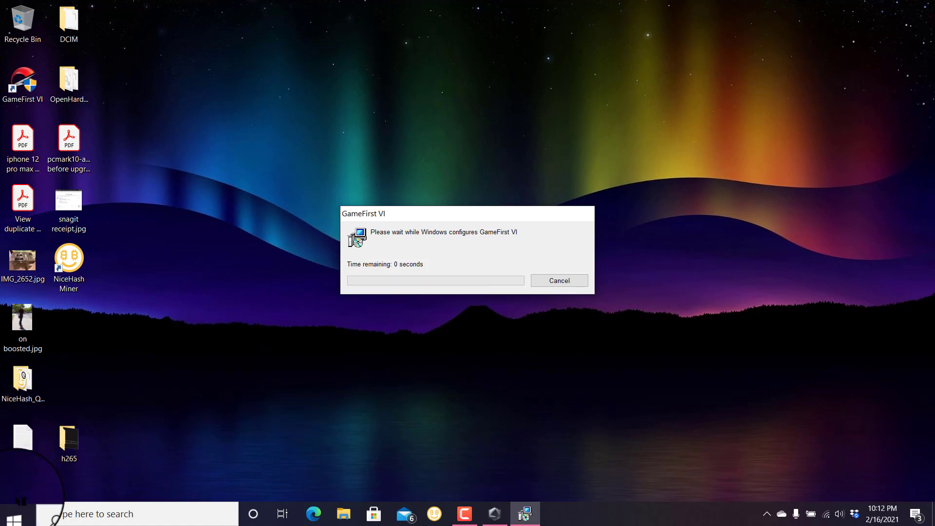
left_click(14, 516)
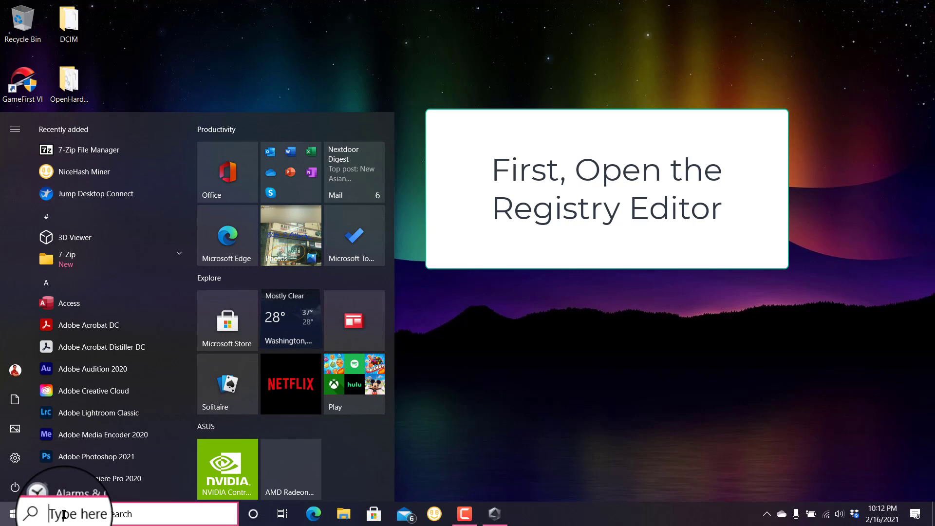
left_click(197, 515)
type("reg")
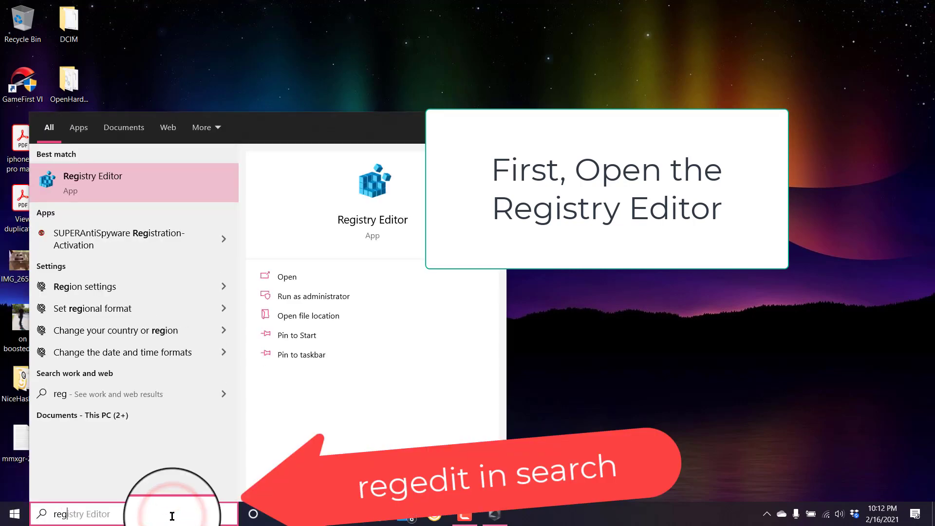
right_click(148, 168)
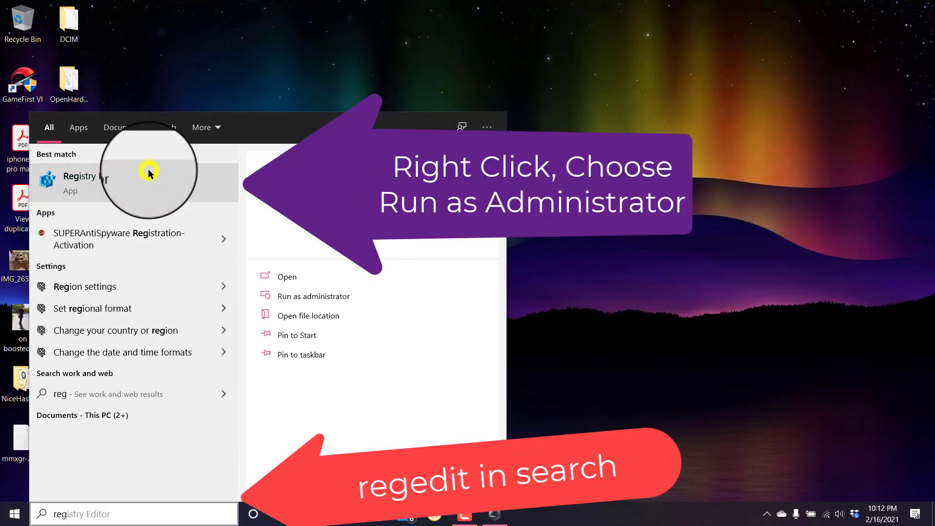
left_click(157, 178)
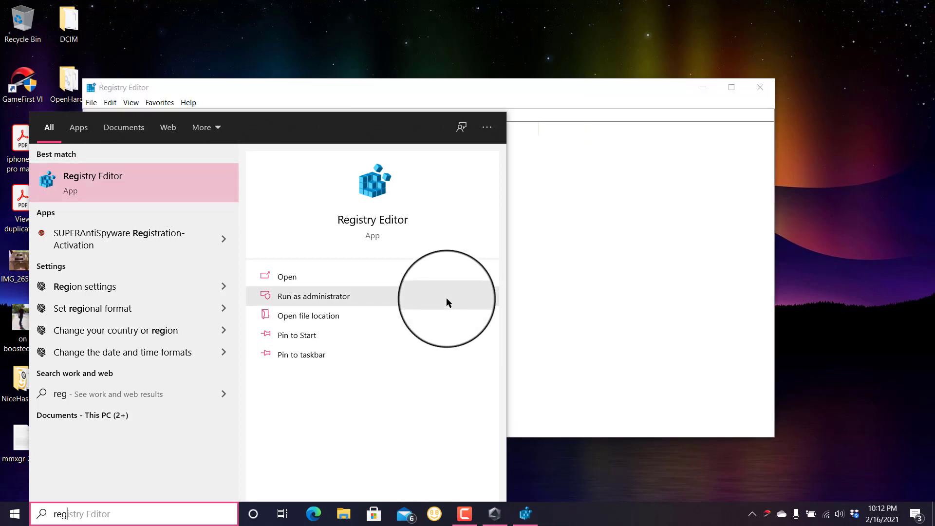
- Minimize GameFirst VI and expand HKEY_LOCAL_MACHINE > SYSTEM > CurrentControlSet in the key tree
left_click(395, 43)
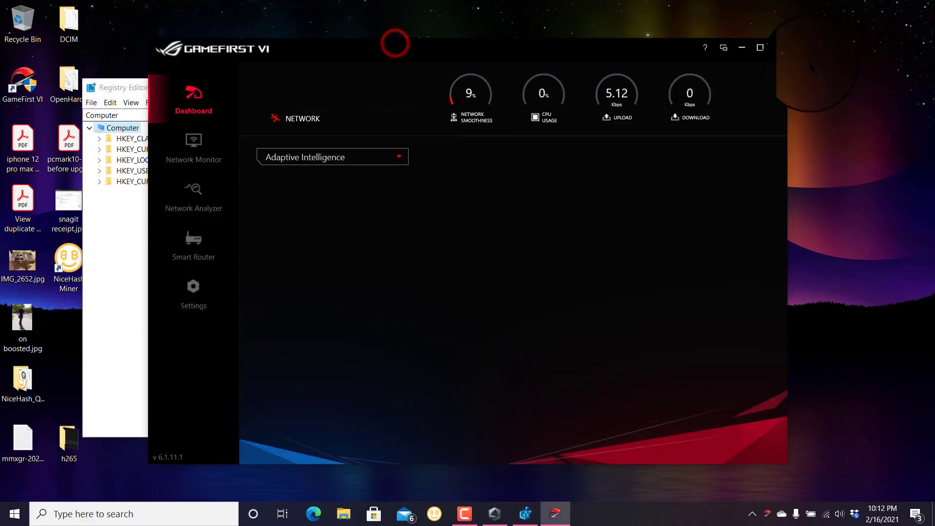
left_click(735, 47)
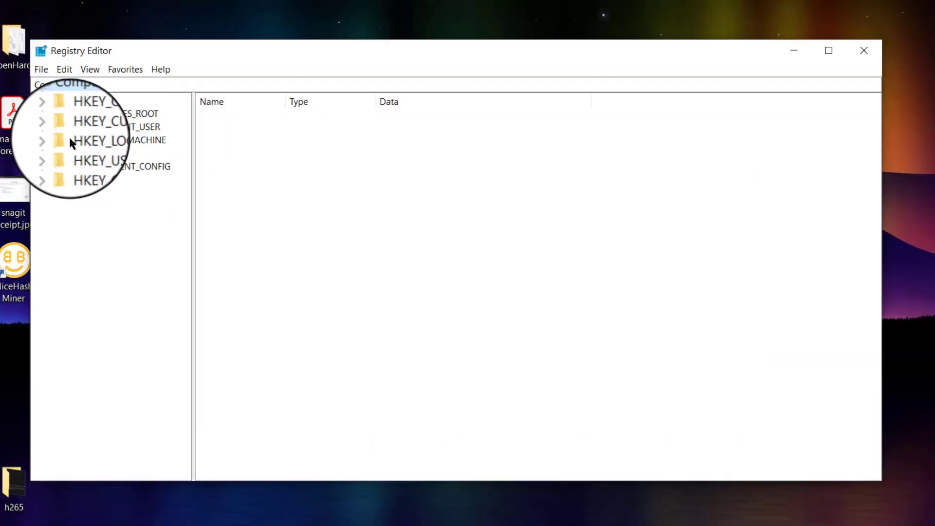
double_click(69, 138)
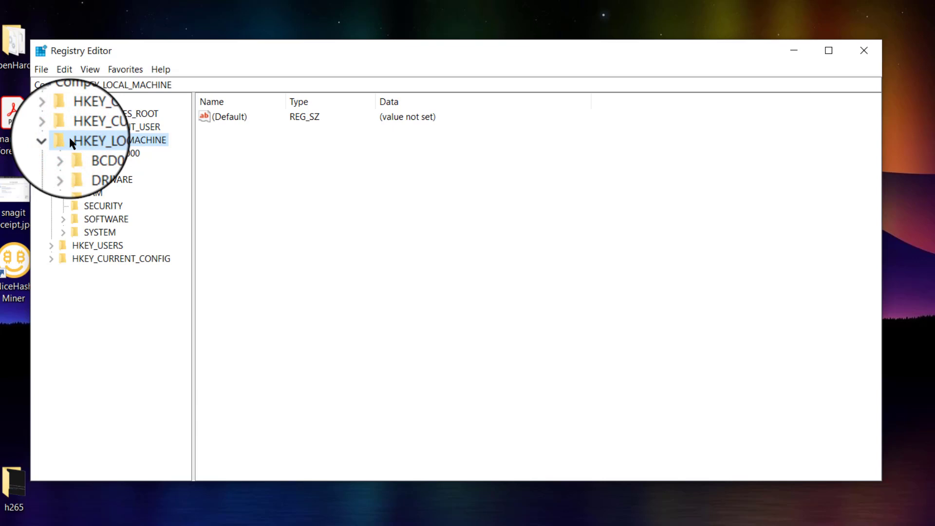
double_click(109, 233)
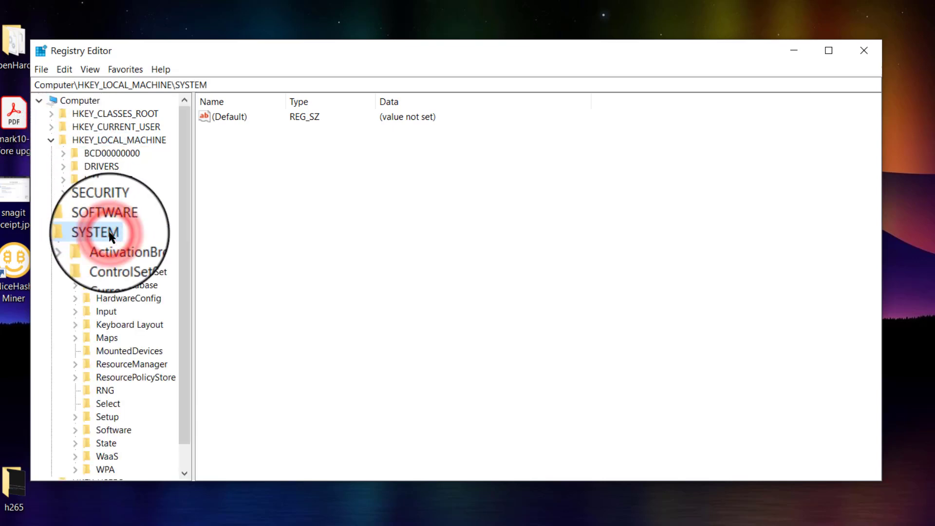
scroll(96, 287, "down", 1)
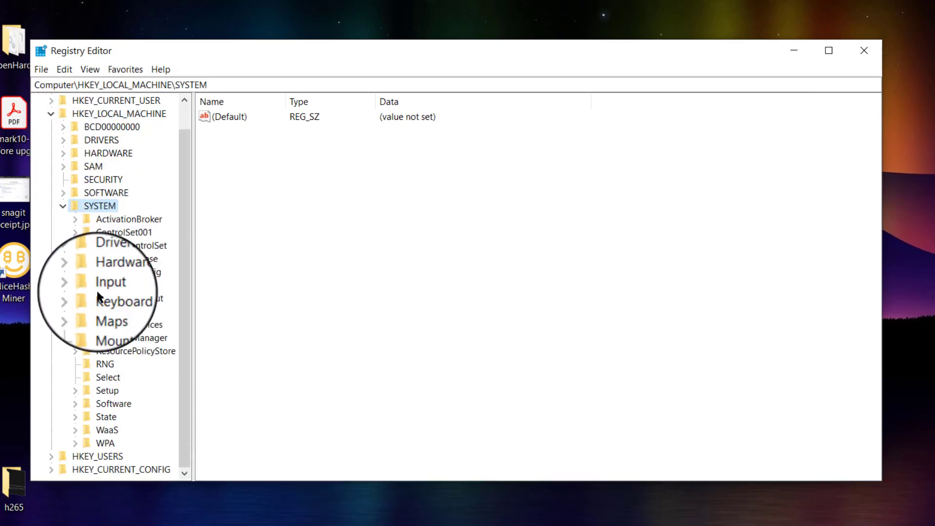
double_click(138, 245)
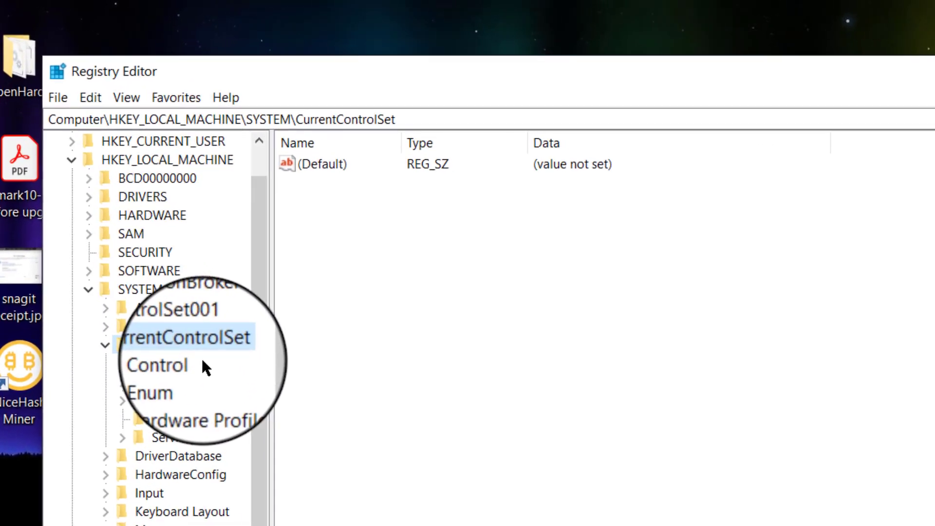
scroll(202, 360, "down", 2)
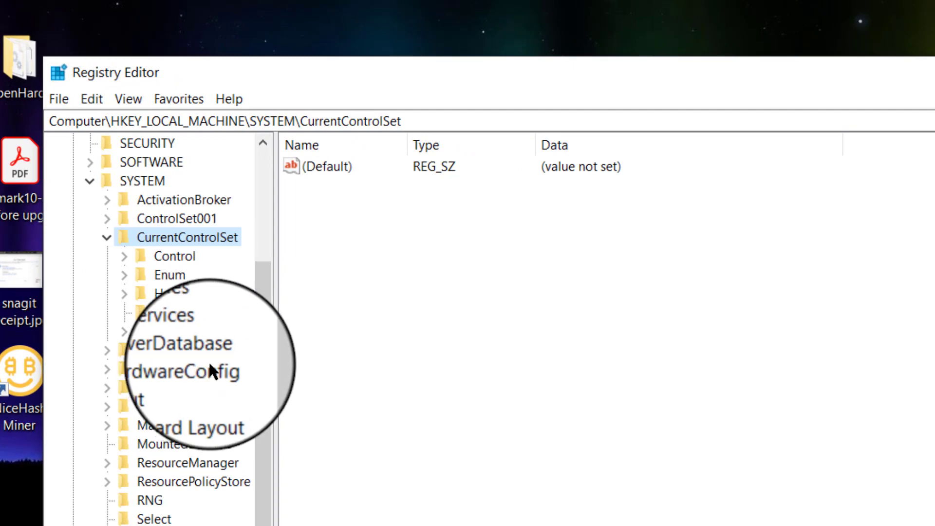
- Expand the Control key, then the Power key, and widen the key tree pane
double_click(177, 257)
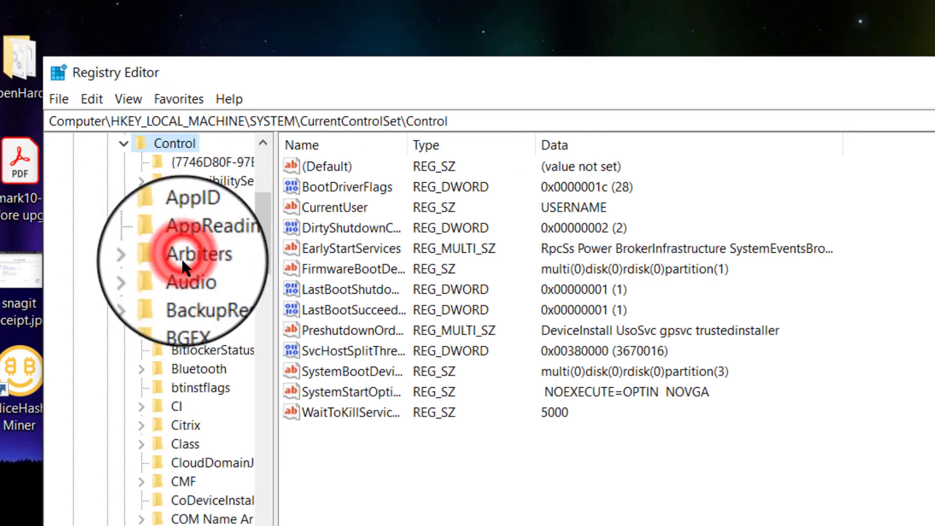
scroll(215, 494, "down", 12)
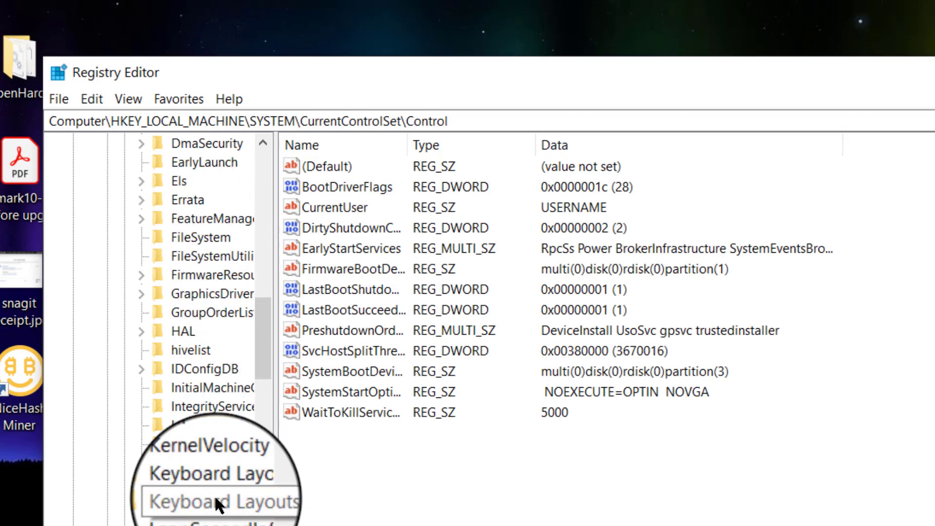
scroll(214, 494, "down", 6)
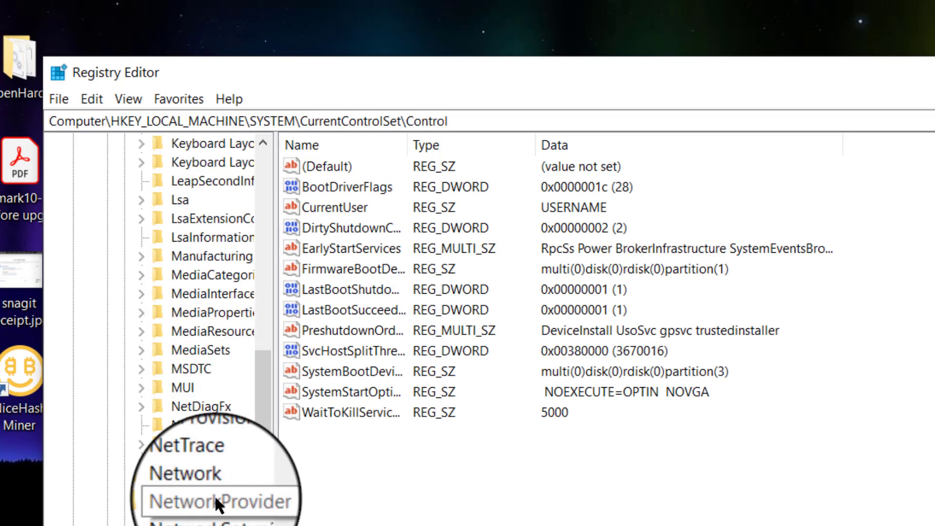
scroll(214, 495, "down", 4)
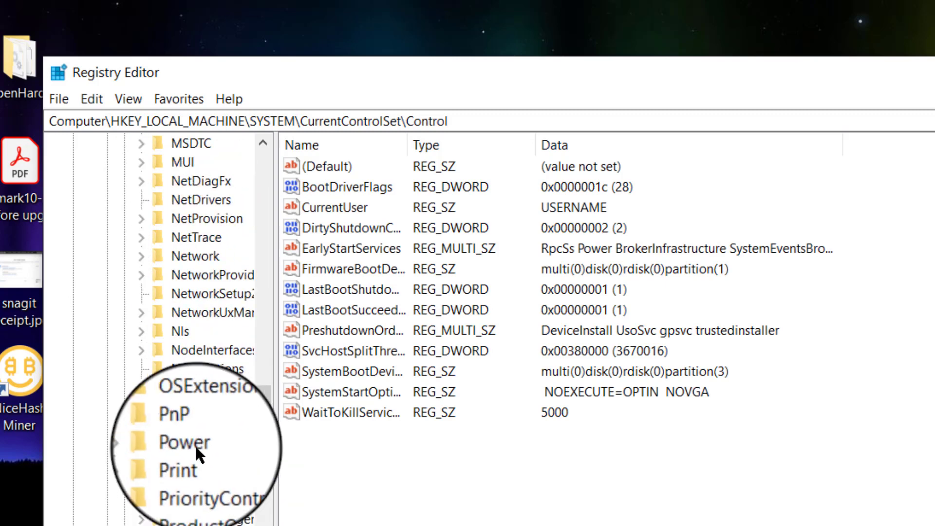
double_click(196, 449)
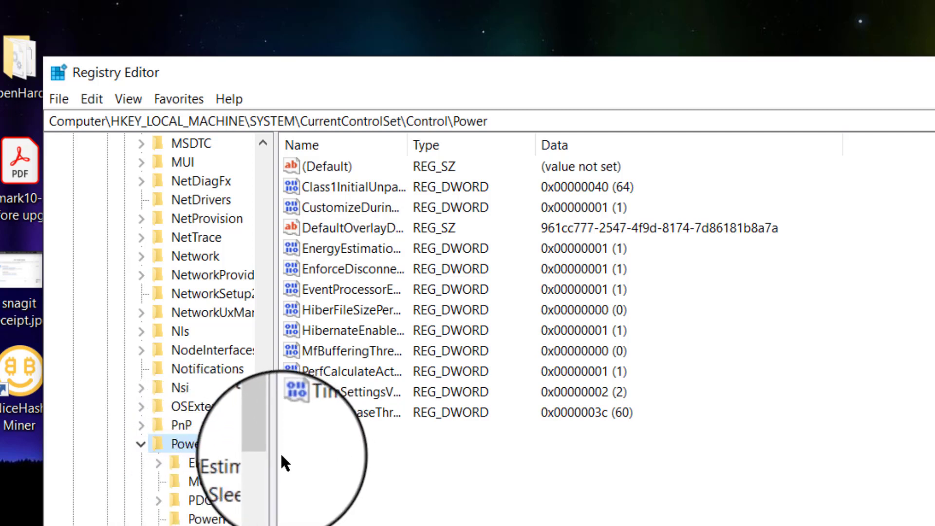
left_click_drag(276, 456, 383, 459)
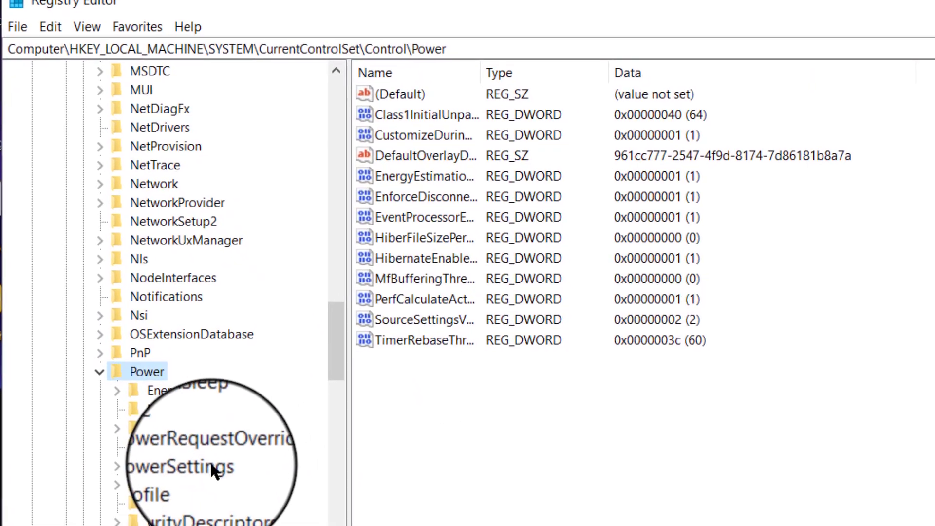
double_click(210, 460)
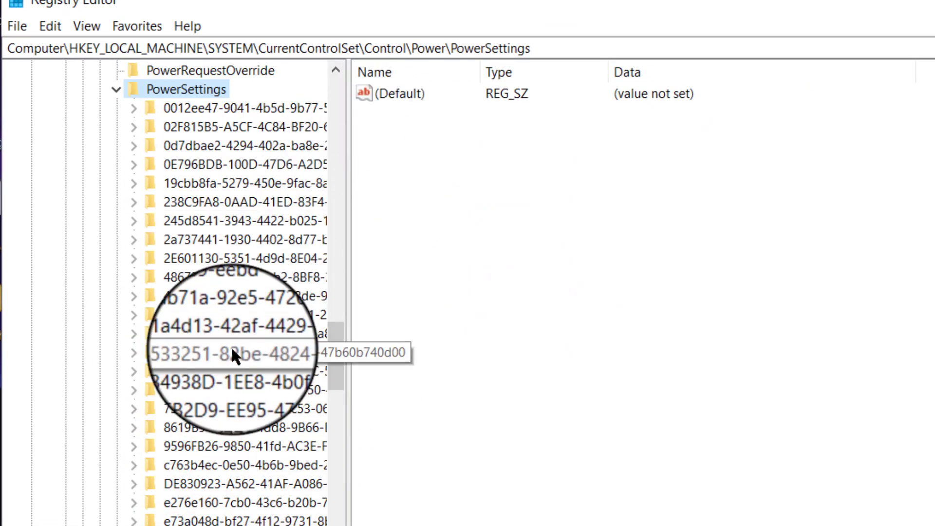
left_click(339, 358)
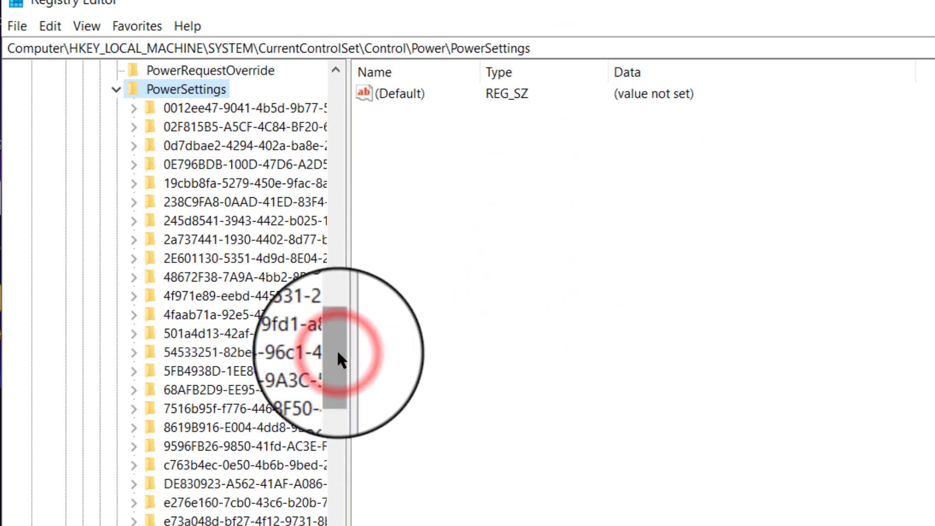
left_click_drag(338, 352, 340, 359)
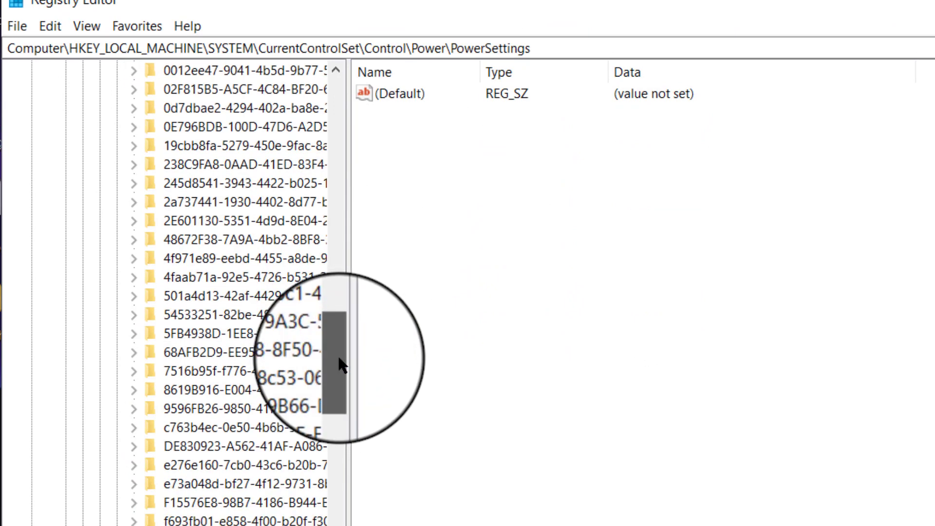
left_click(189, 315)
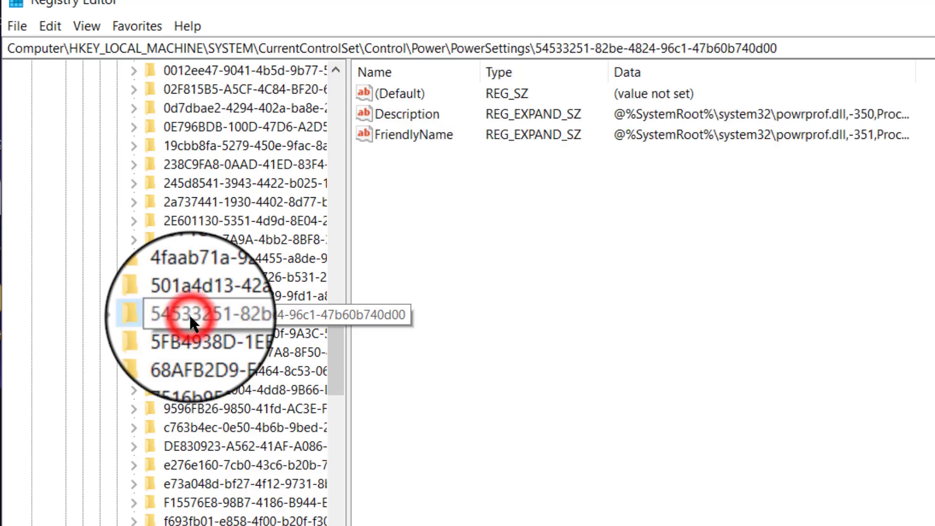
left_click_drag(349, 337, 563, 336)
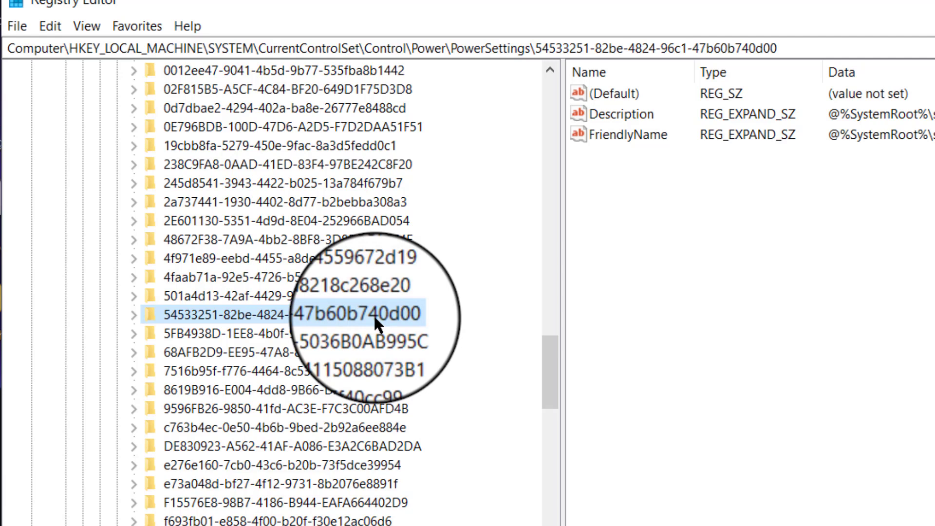
double_click(373, 314)
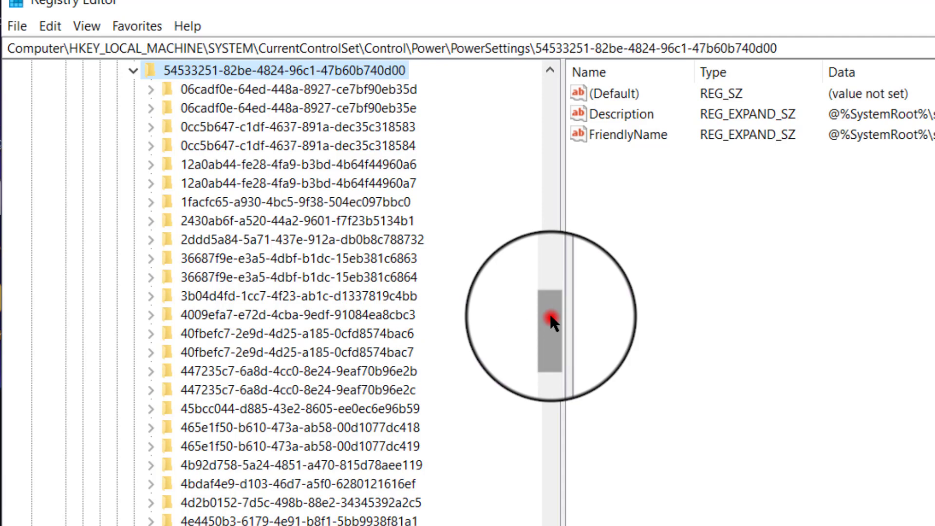
left_click_drag(549, 317, 551, 396)
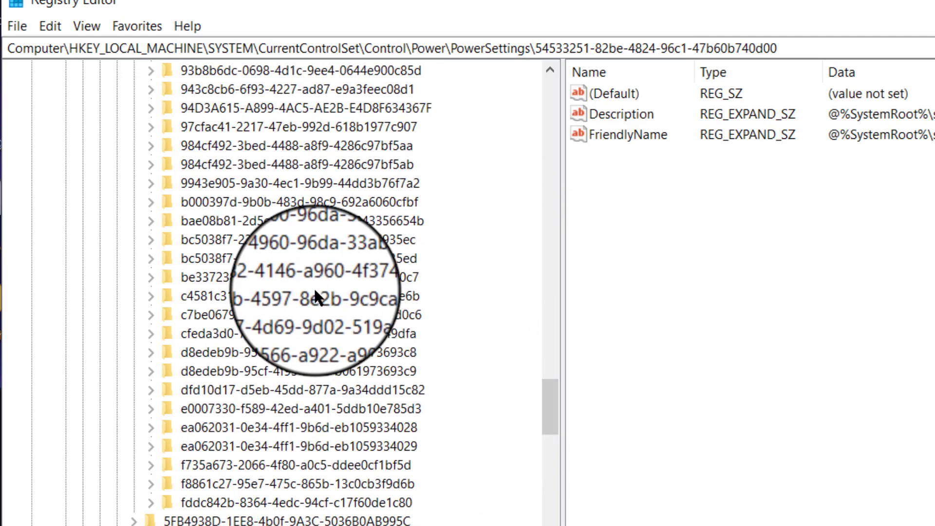
left_click(276, 281)
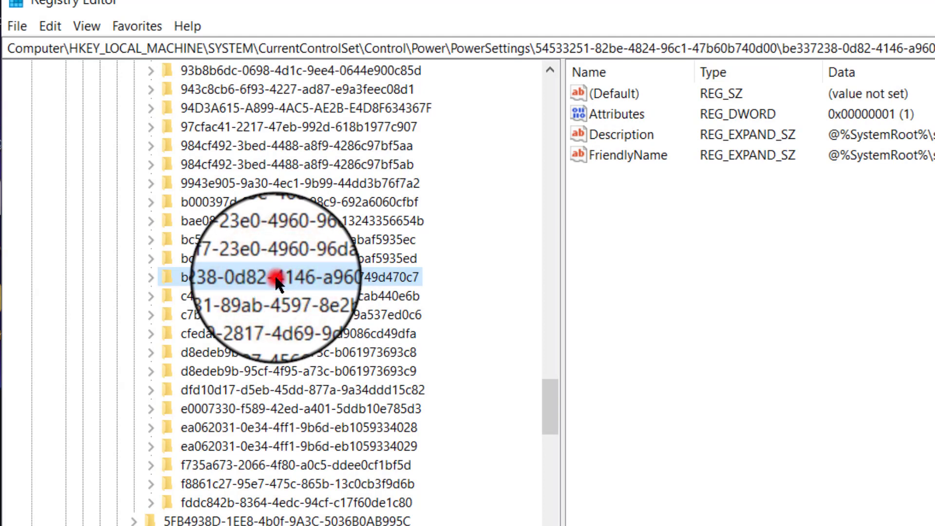
- Change the be337238 key's Attributes DWORD value from 1 to 2
double_click(276, 281)
left_click(608, 115)
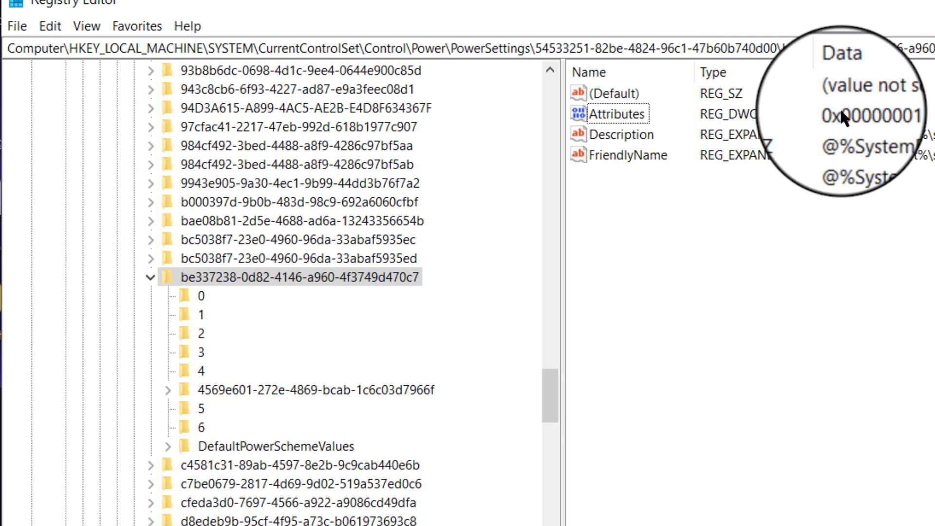
double_click(615, 116)
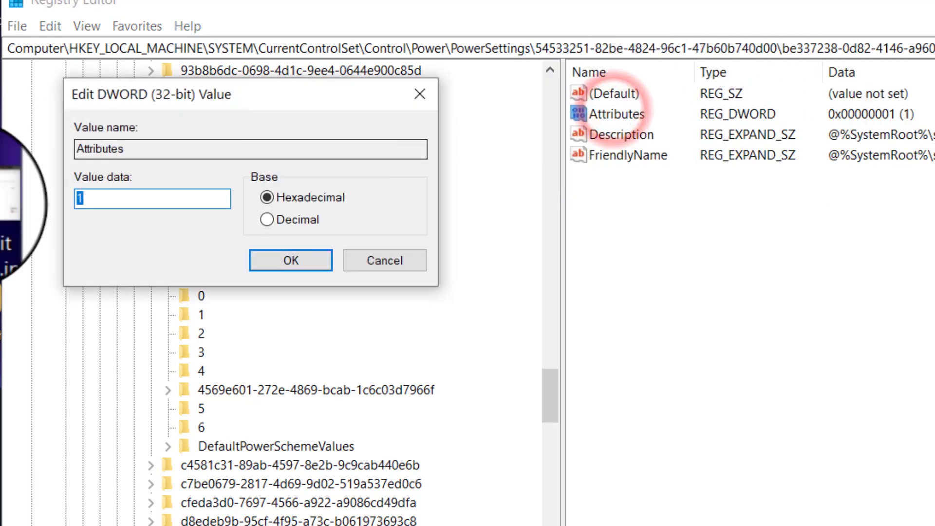
type("2")
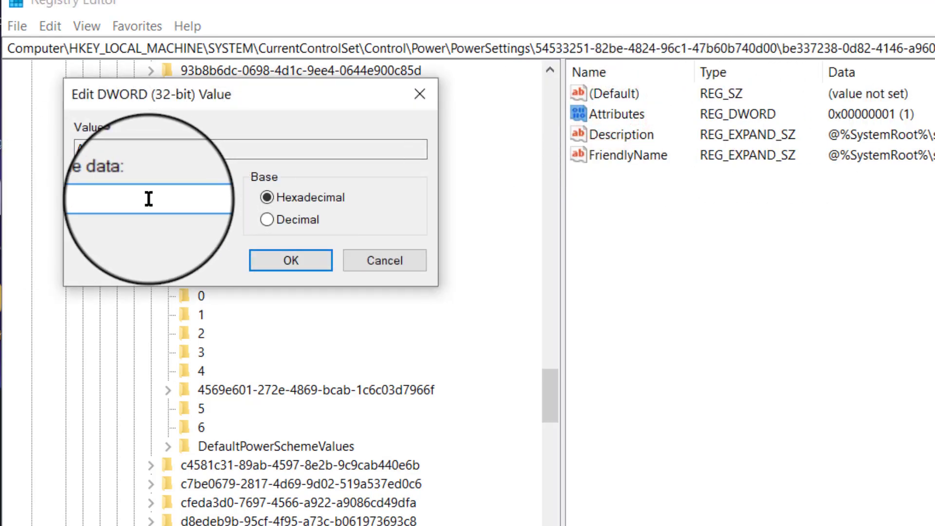
left_click(311, 260)
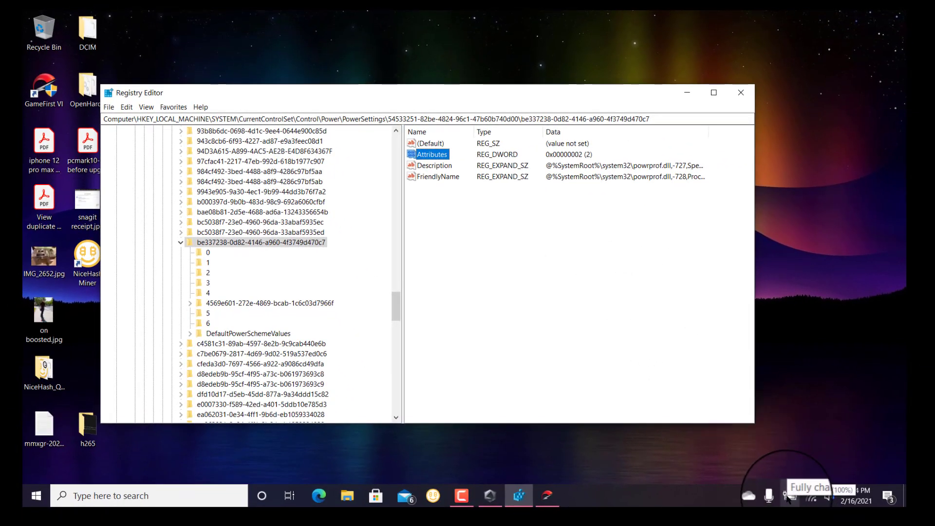
- Open Power Options from the battery tray icon and edit the Power saver plan
left_click(787, 497)
right_click(788, 497)
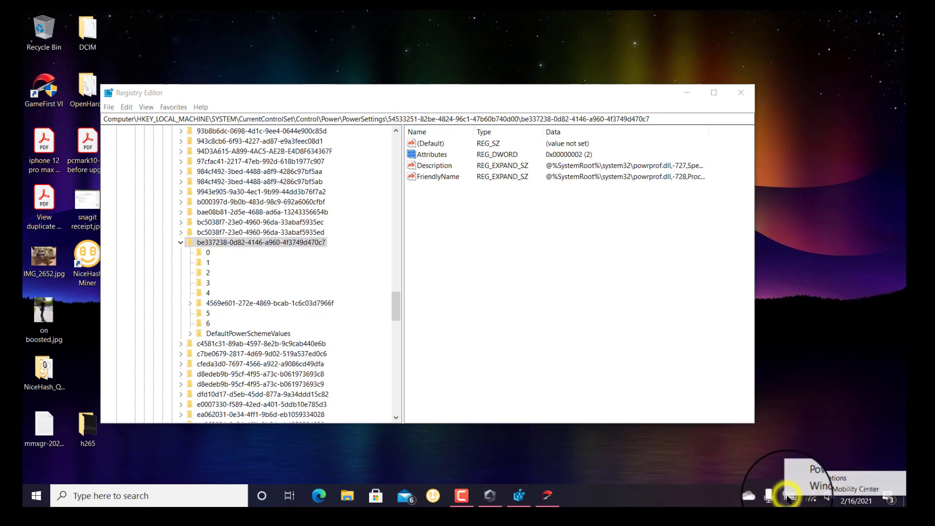
left_click(810, 477)
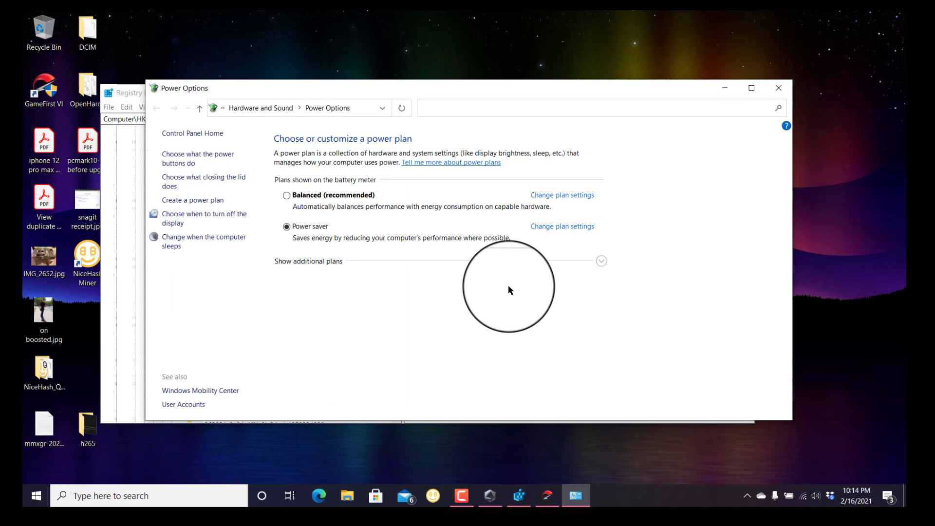
left_click(550, 228)
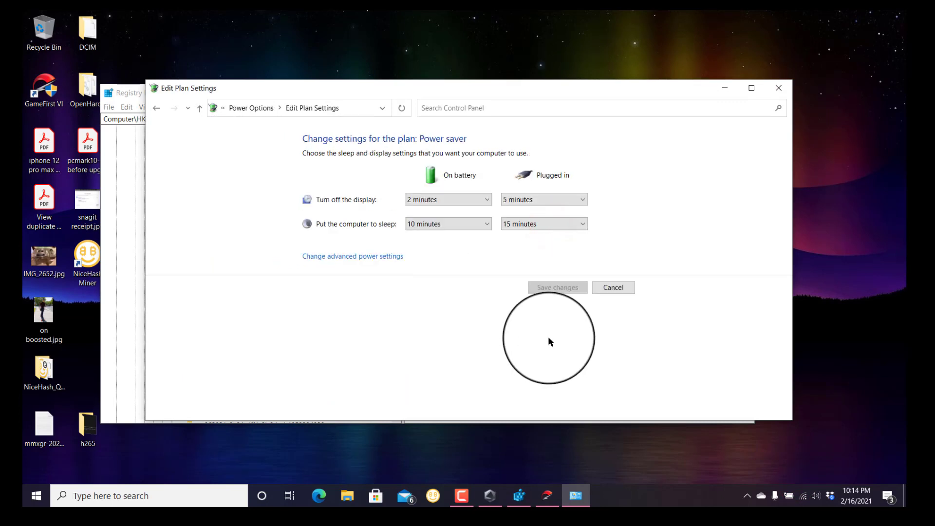
- Open Power saver's advanced power settings and expand Processor power management
left_click(376, 257)
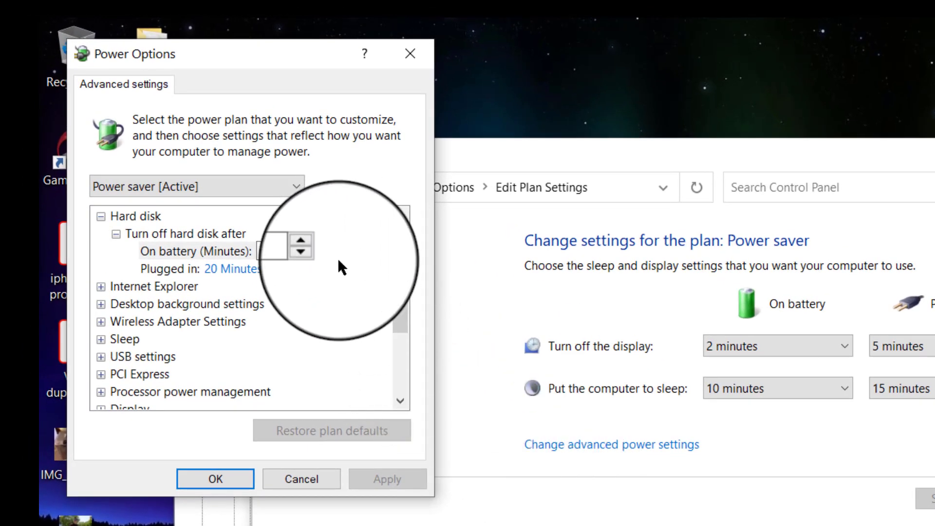
left_click_drag(392, 276, 395, 338)
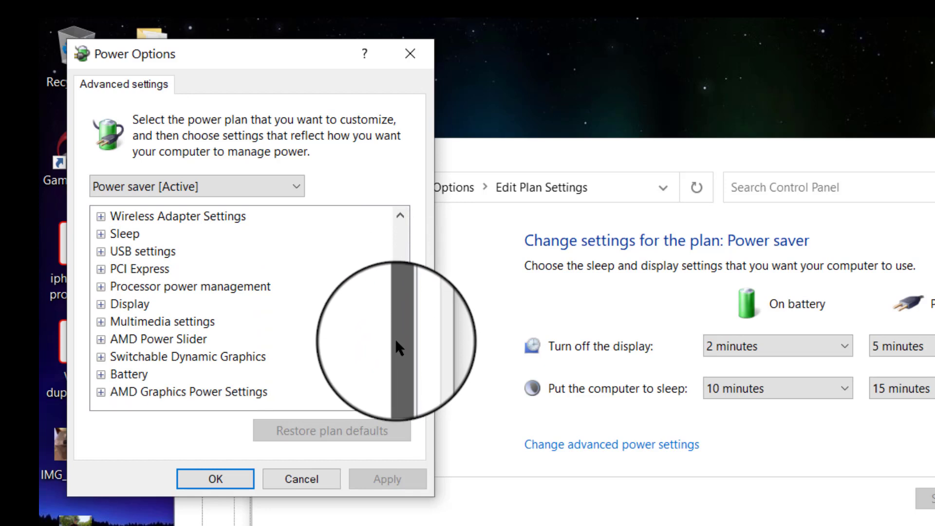
left_click_drag(396, 338, 417, 334)
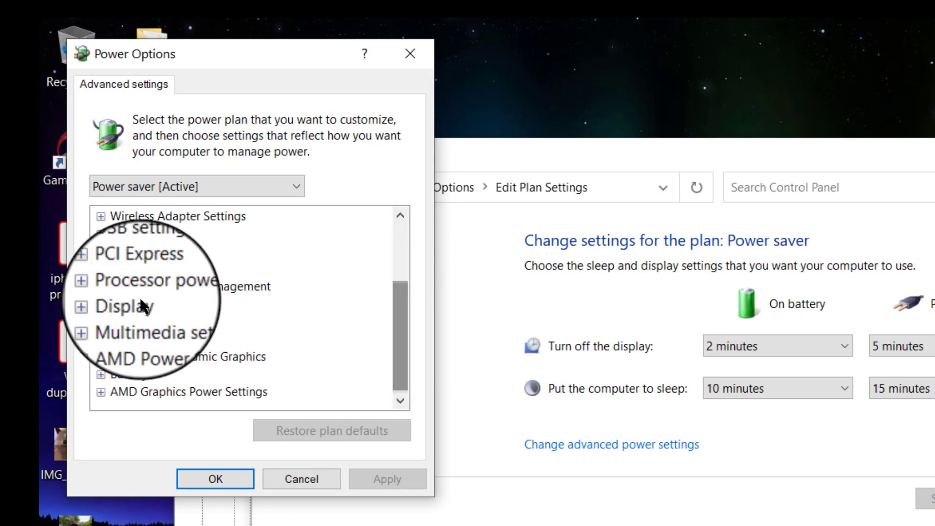
left_click(102, 287)
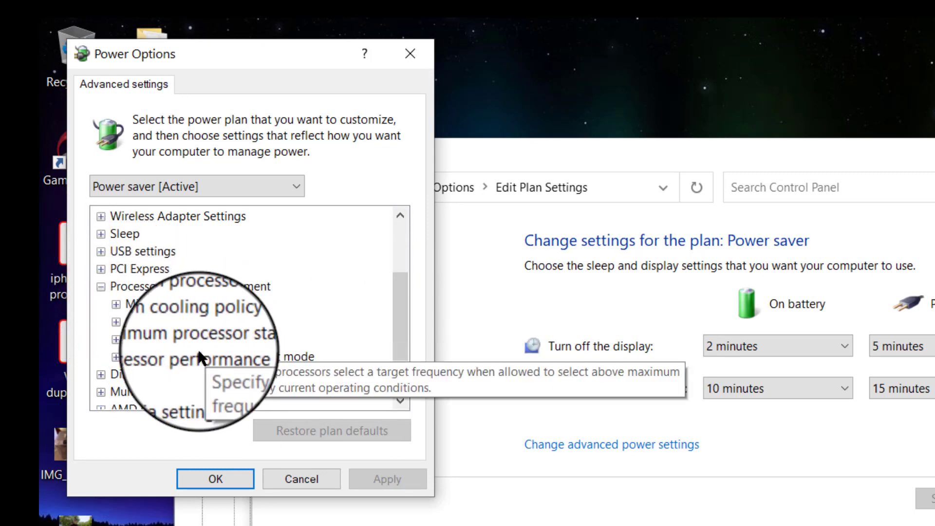
- Set Processor performance boost mode to Disabled on battery and plugged in, and apply
left_click(116, 356)
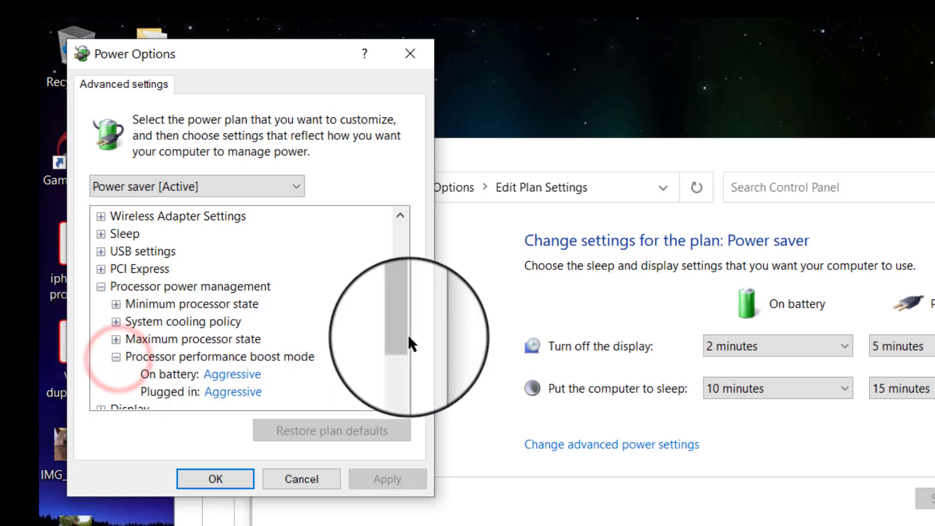
left_click_drag(398, 320, 396, 361)
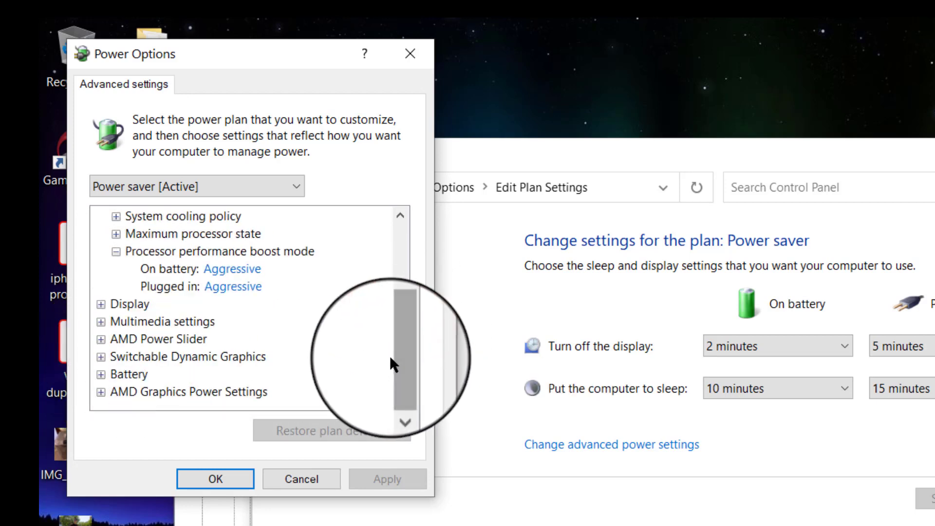
left_click(240, 270)
left_click(284, 266)
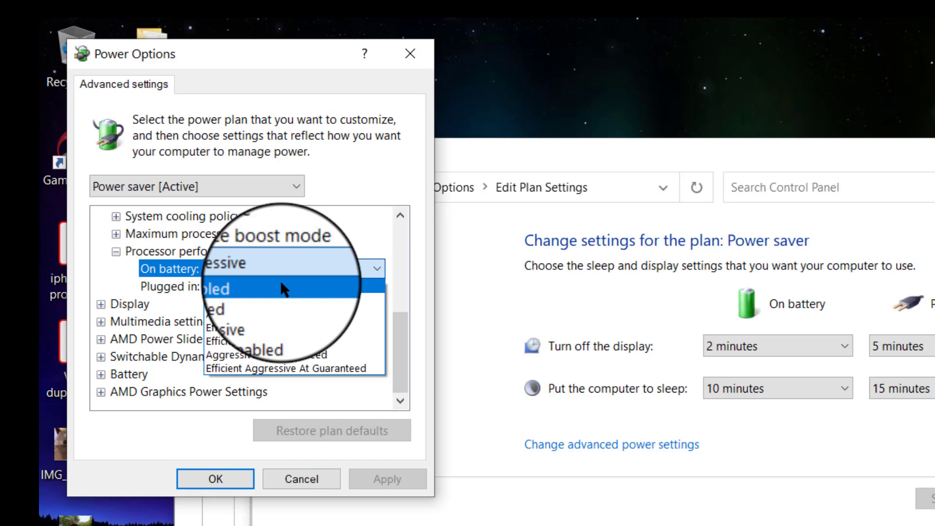
left_click(282, 288)
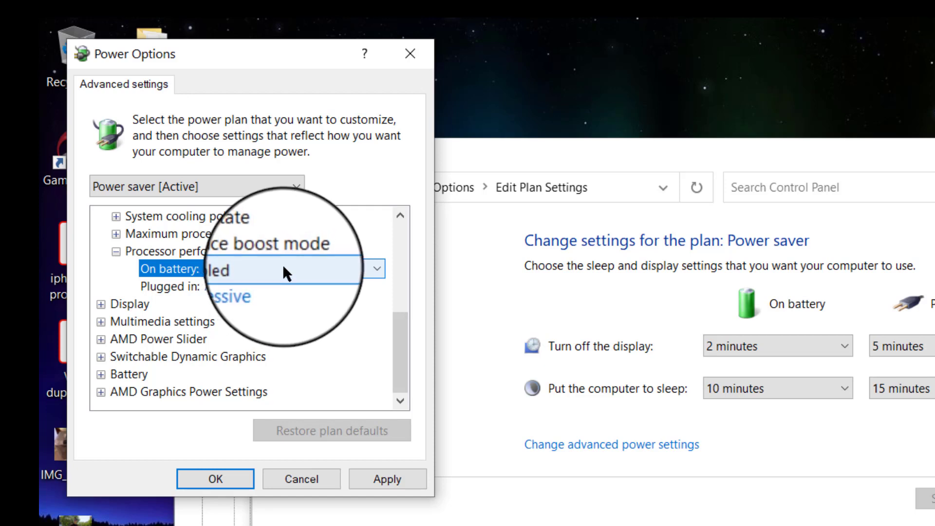
left_click(254, 288)
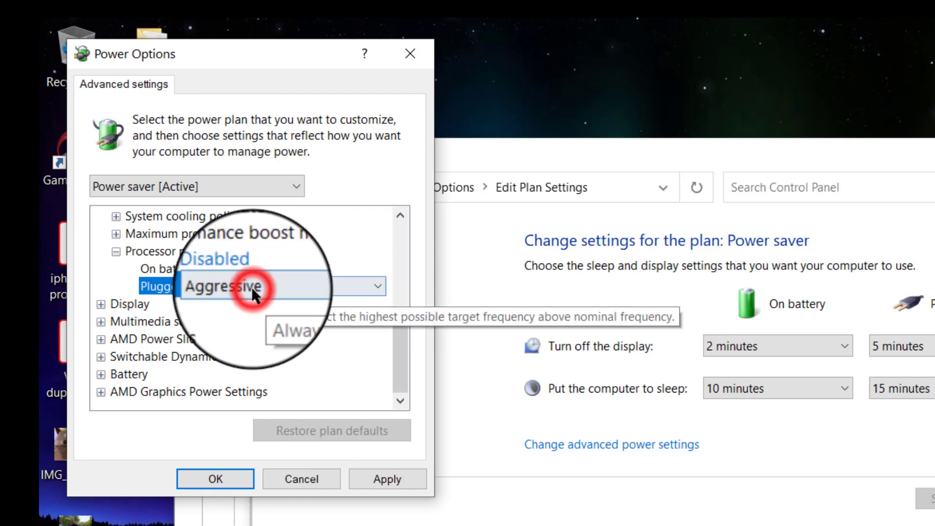
left_click(288, 287)
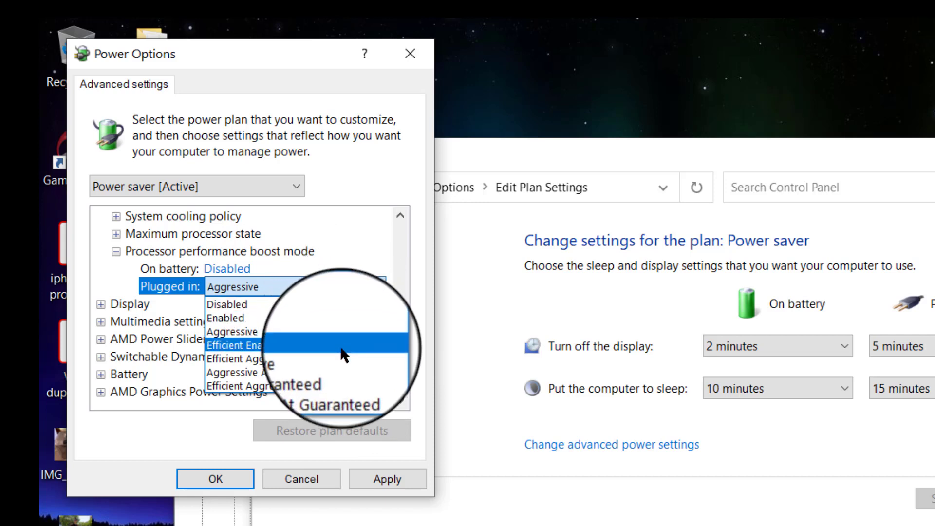
left_click(346, 306)
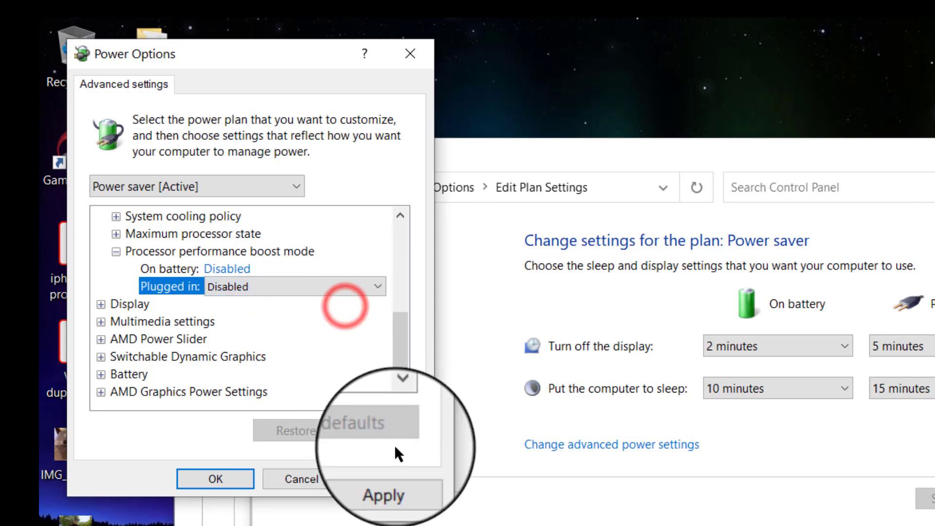
left_click(401, 476)
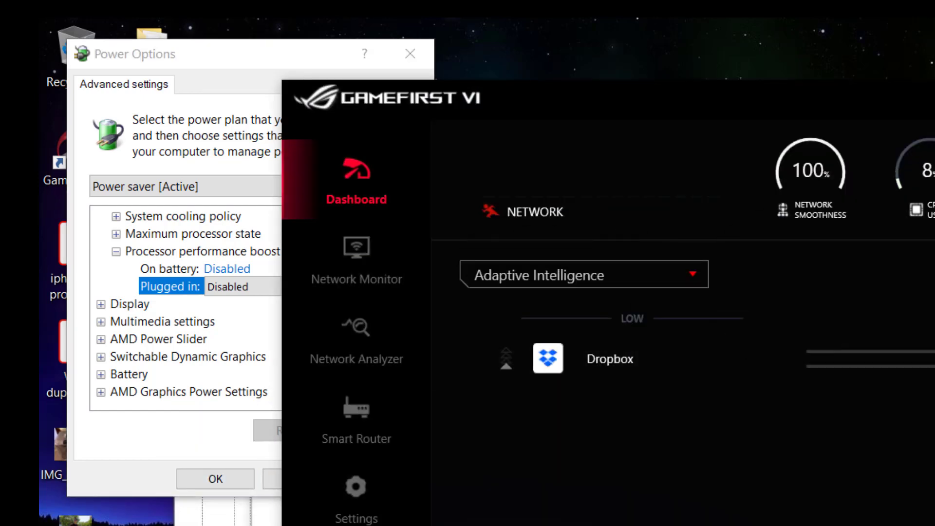
- Close GameFirst VI, launch Armoury Crate via a Start search for 'armor', and select Turbo
key("alt+F4")
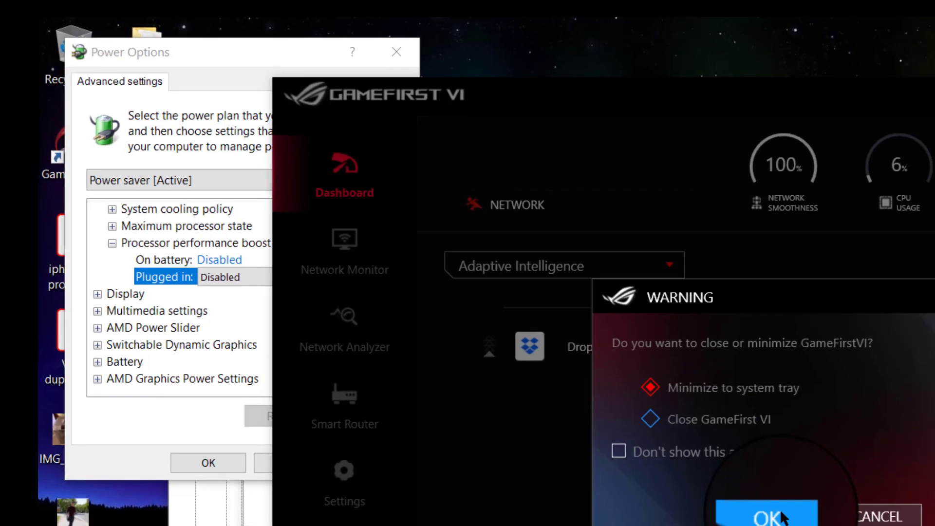
left_click(798, 525)
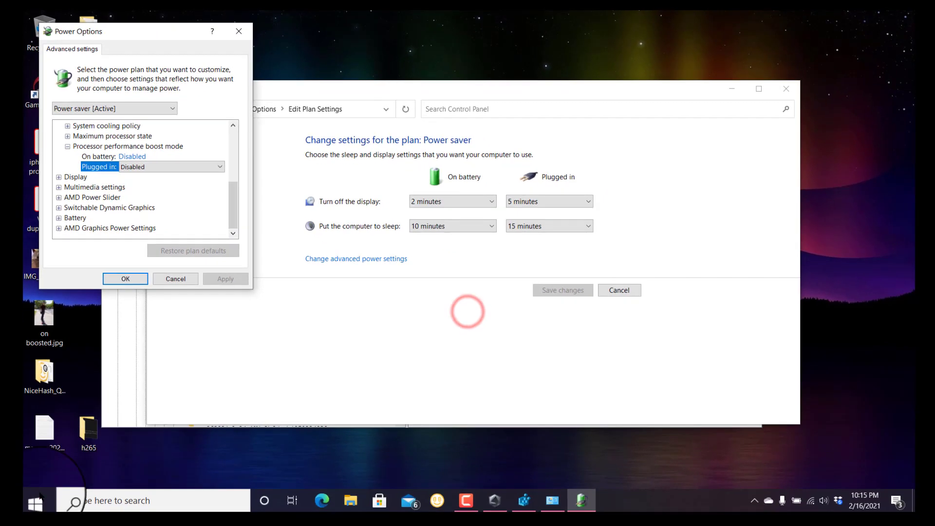
left_click(40, 496)
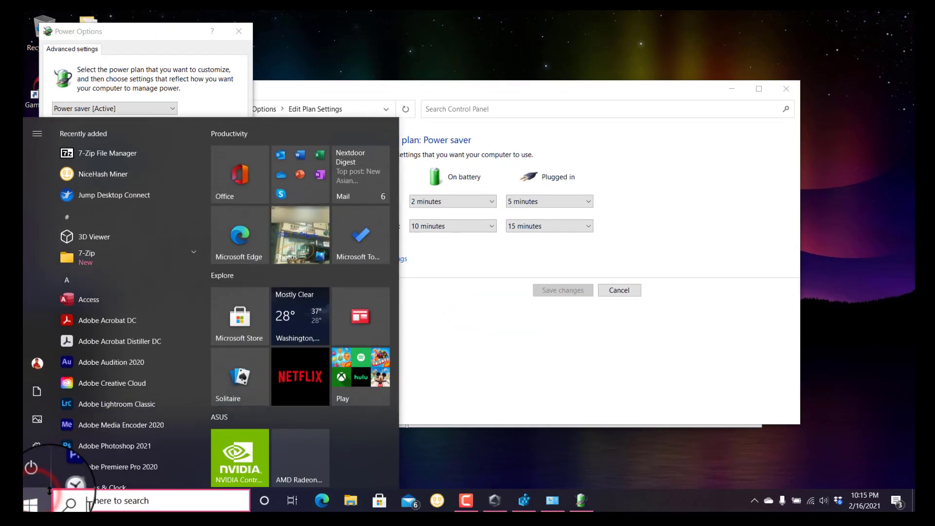
type("armor")
left_click(177, 181)
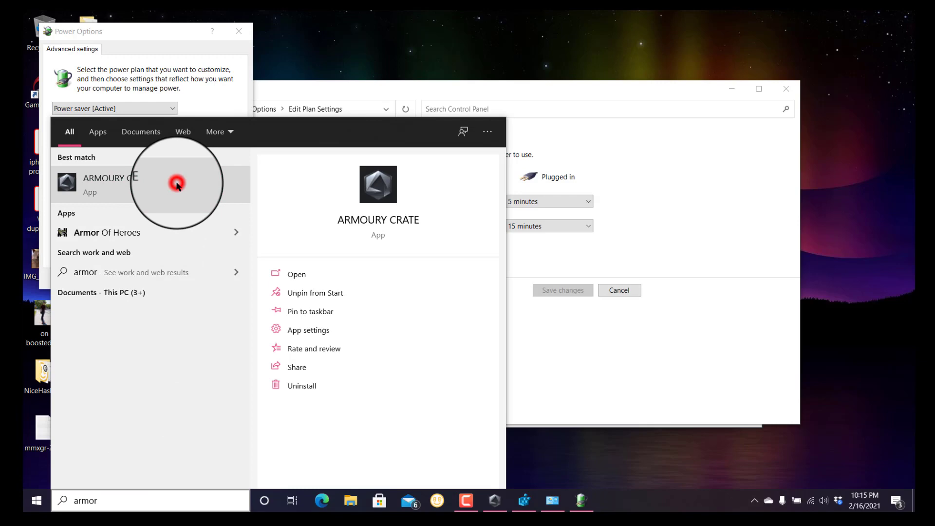
left_click(313, 449)
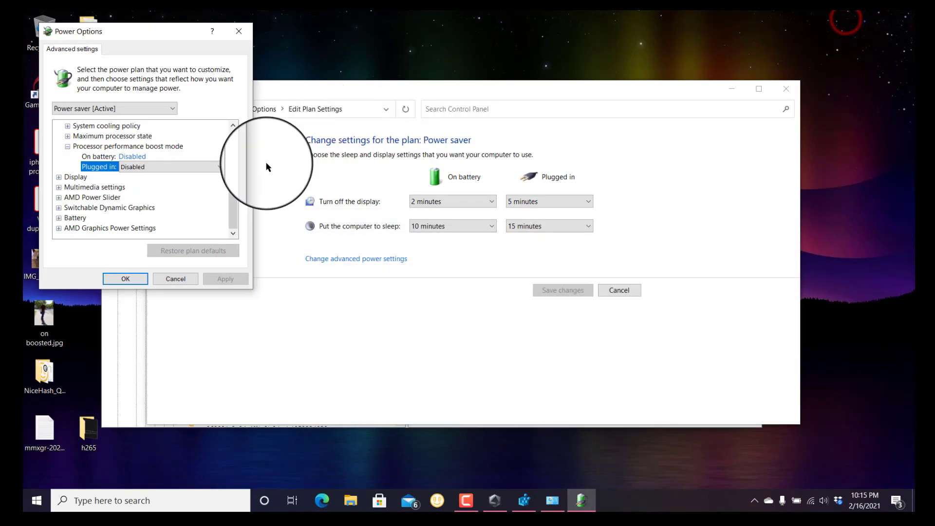
- Switch to the GameTurbo (High Performance) plan and expand its Processor performance boost mode setting
left_click(136, 110)
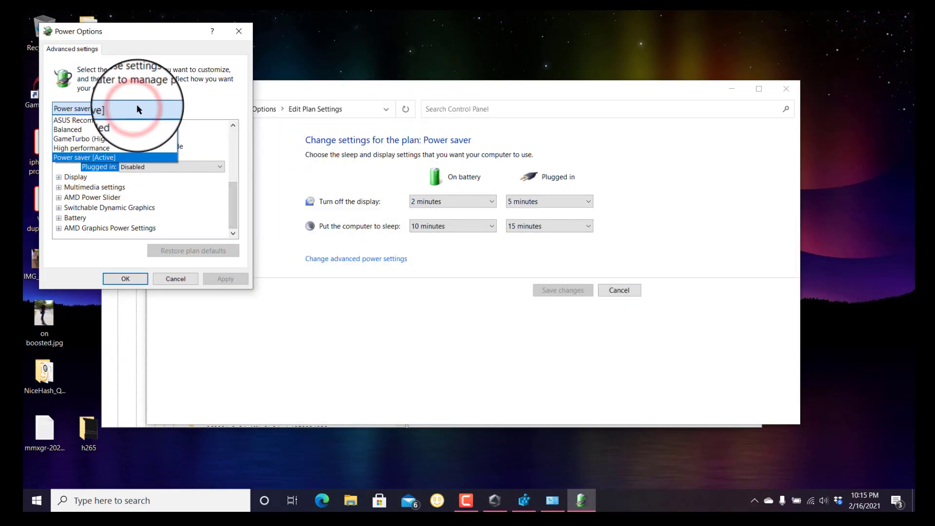
left_click(143, 140)
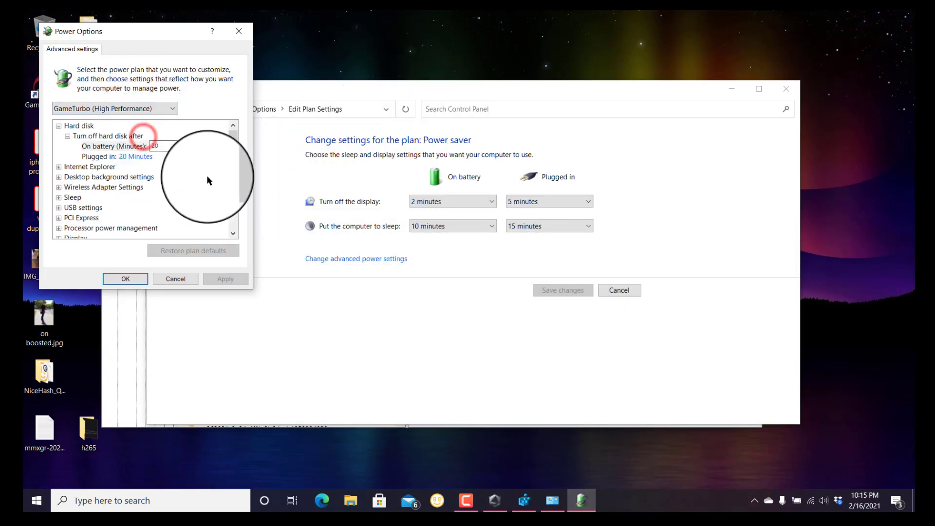
left_click_drag(231, 163, 232, 208)
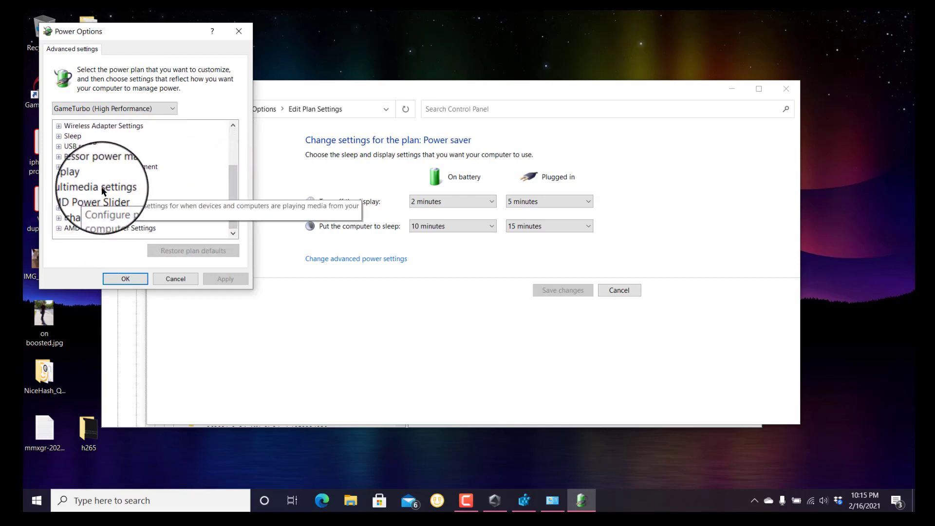
left_click(231, 188)
left_click_drag(231, 187, 231, 127)
left_click(61, 128)
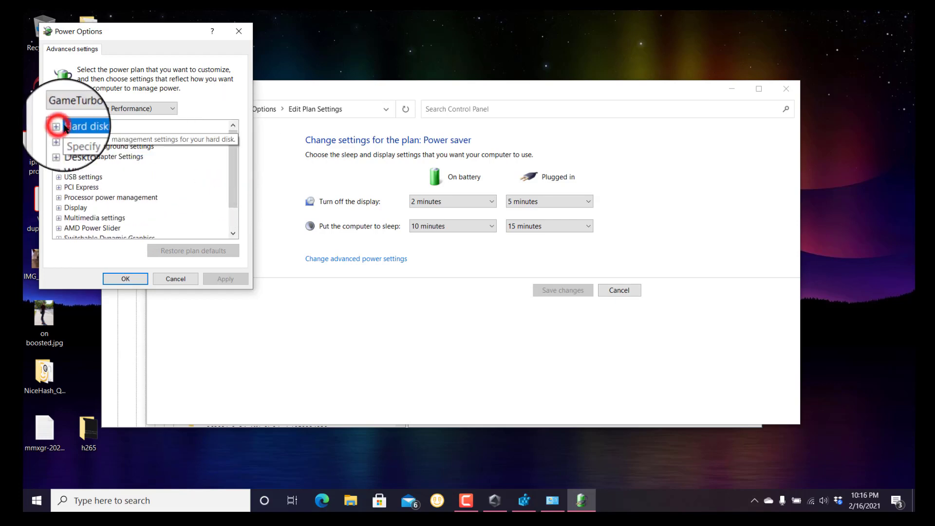
scroll(176, 187, "down", 1)
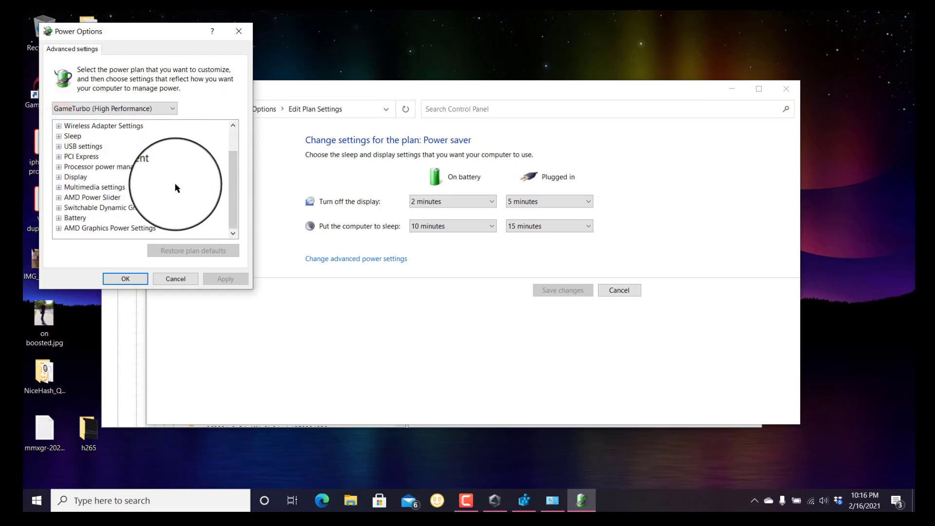
left_click(58, 166)
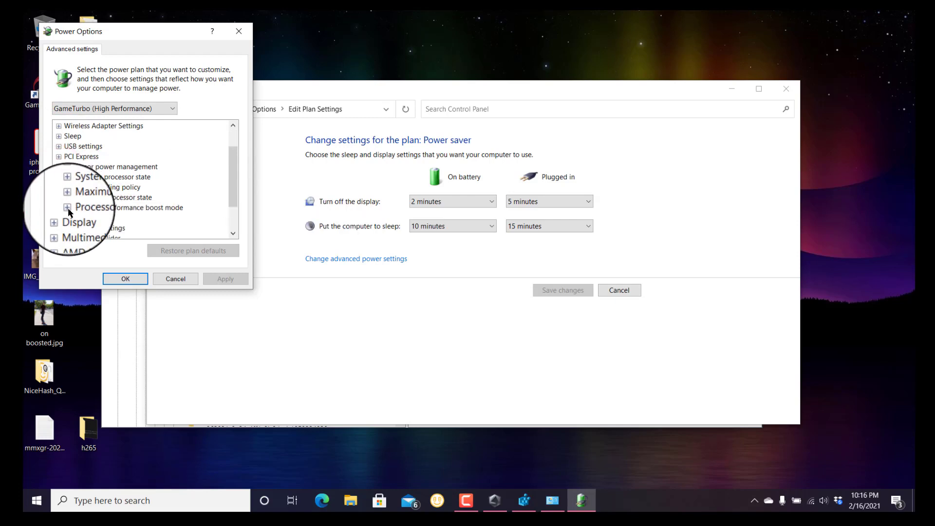
left_click(67, 208)
left_click_drag(231, 185, 232, 202)
- Set boost mode to Efficient Enabled on battery and Efficient Aggressive At Guaranteed plugged in
left_click(141, 179)
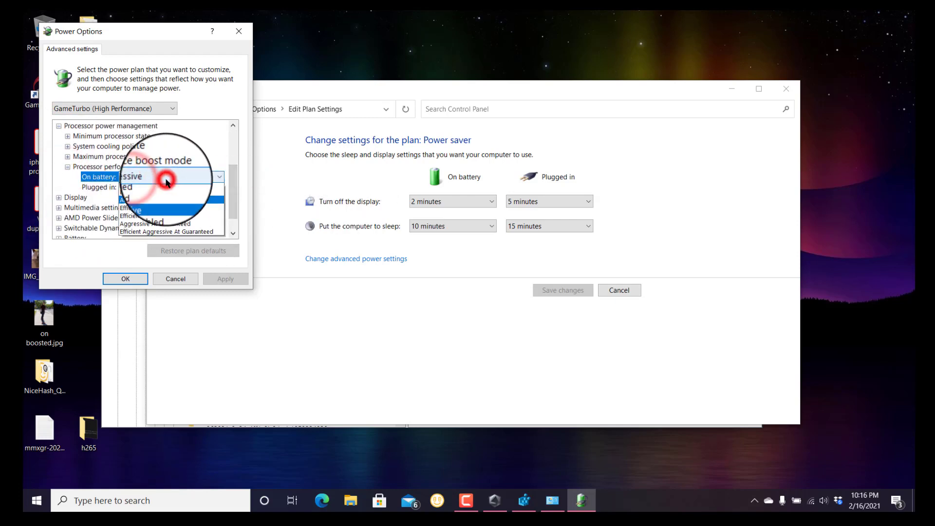
left_click(165, 180)
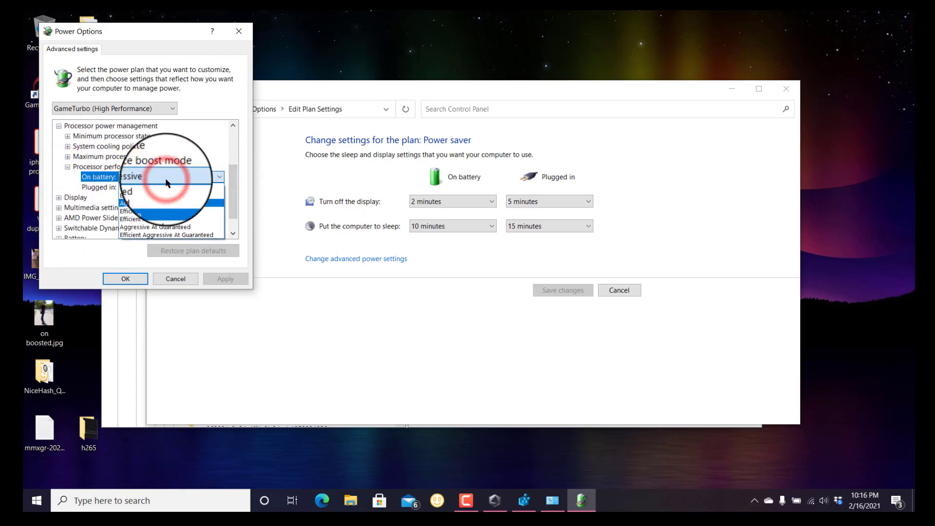
left_click(162, 212)
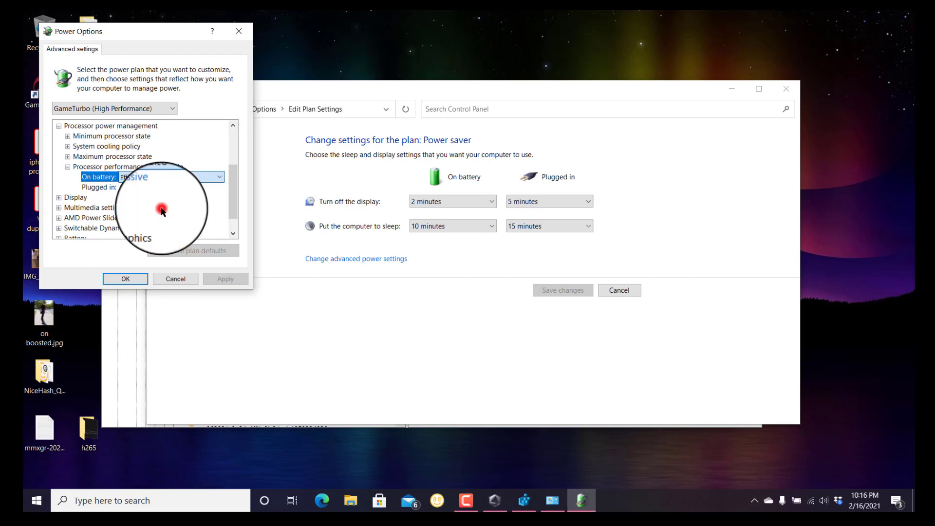
left_click(156, 188)
left_click(156, 190)
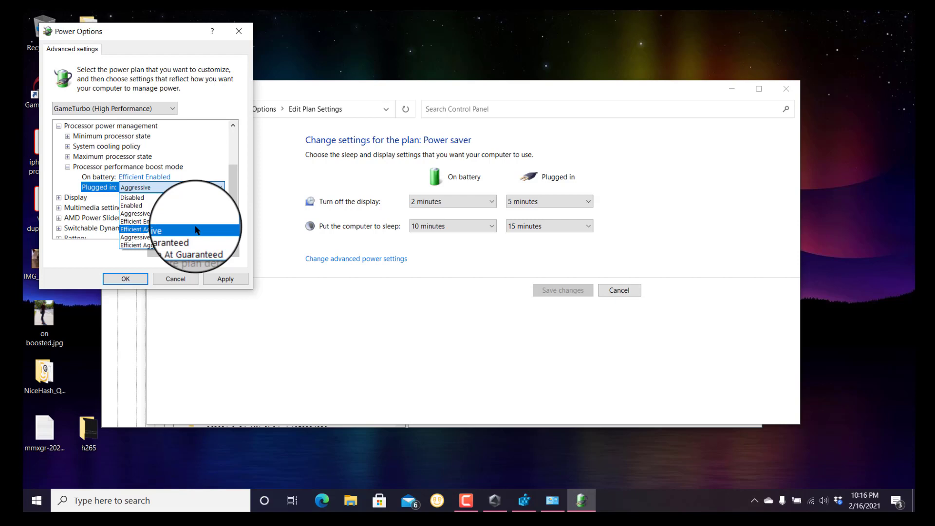
left_click(194, 244)
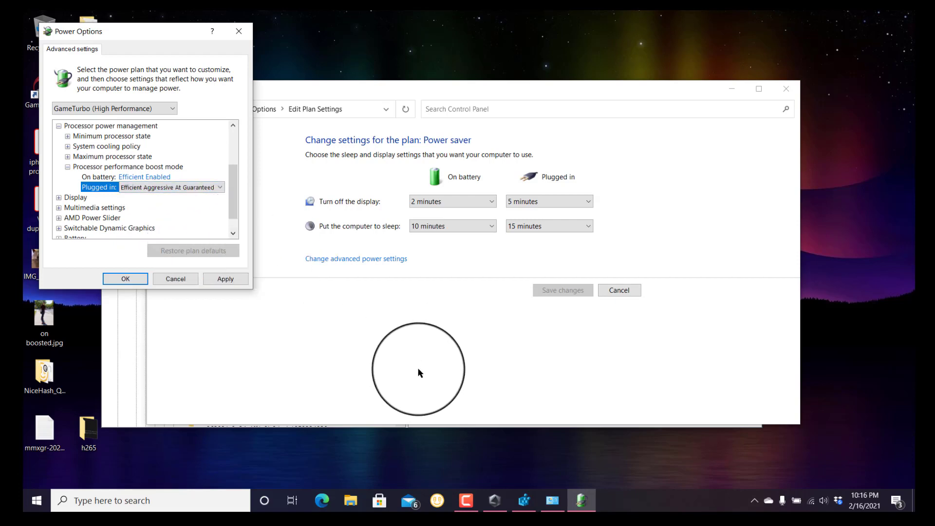
left_click(25, 500)
- Launch Chrome beside the settings and search Google for 'asus efficient afressive at guaranteed'
type("chro")
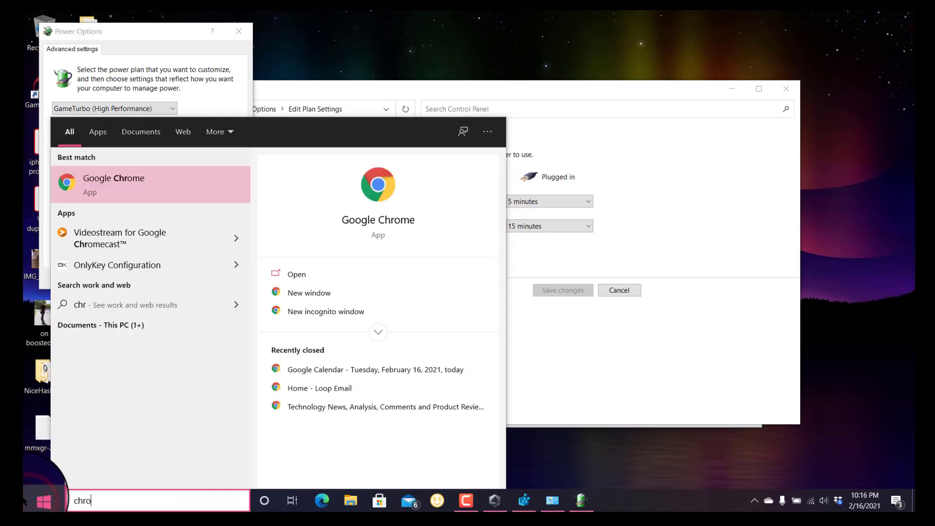
key("Return")
left_click_drag(390, 6, 640, 109)
type("e")
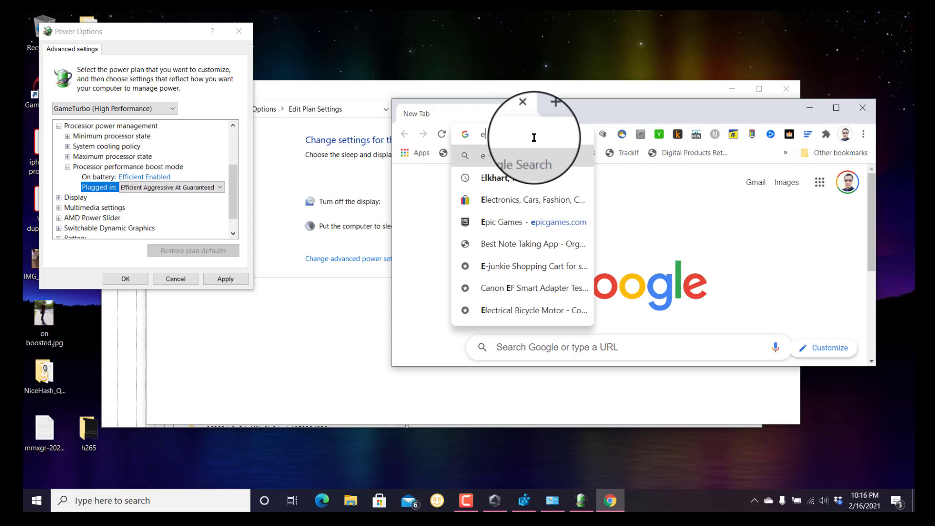
key("BackSpace")
type("asus eff")
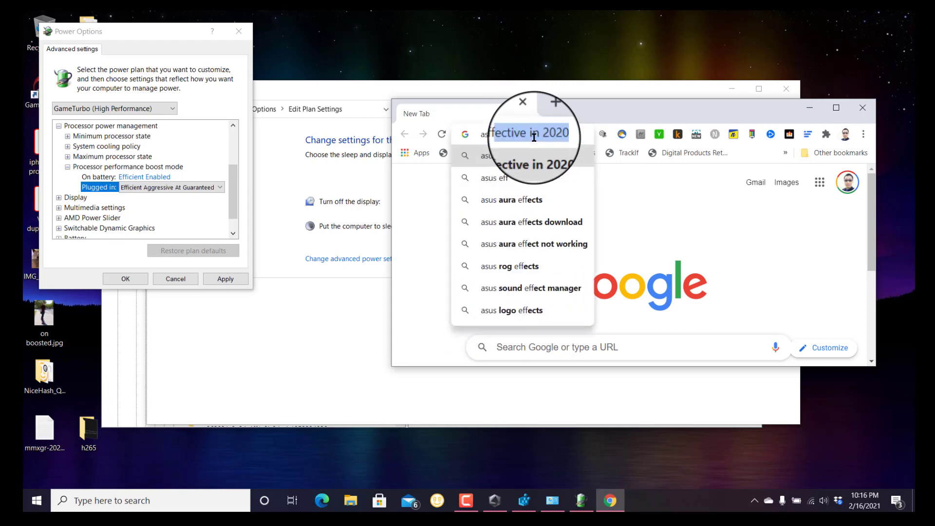
type("icient af")
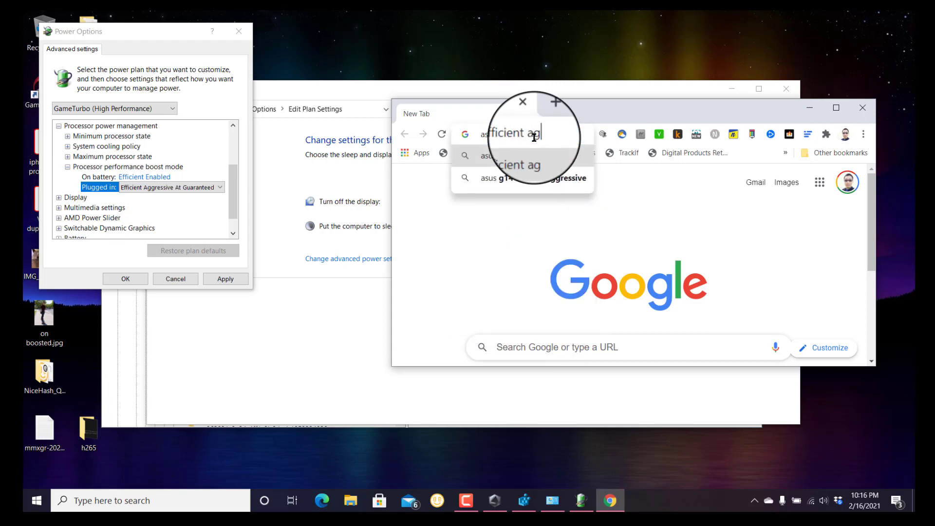
type("ressive at gu")
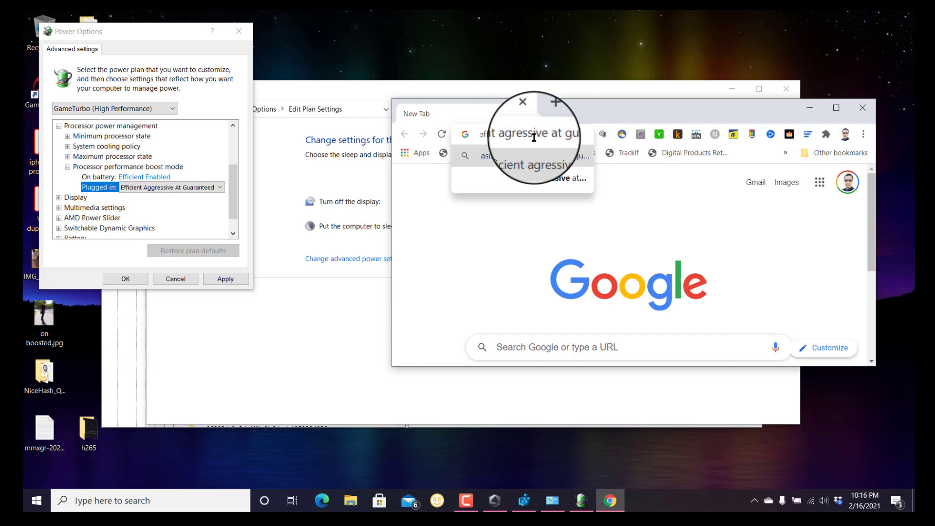
type("aranteed")
key("Return")
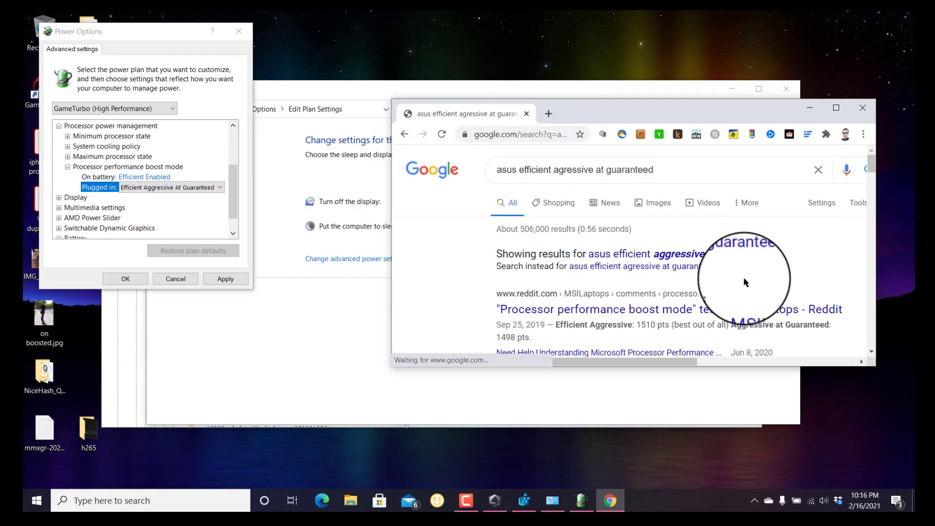
- Skim the results, then drop 'asus' from the query and rerun the search
scroll(743, 282, "down", 2)
scroll(743, 276, "down", 1)
left_click_drag(715, 111, 623, 85)
scroll(622, 217, "down", 5)
scroll(633, 290, "up", 7)
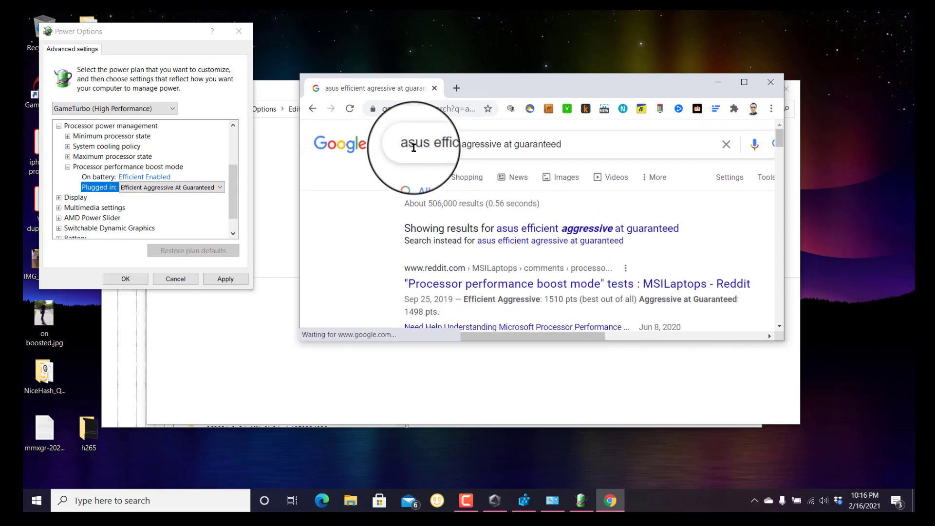
double_click(405, 144)
key("BackSpace")
key("Return")
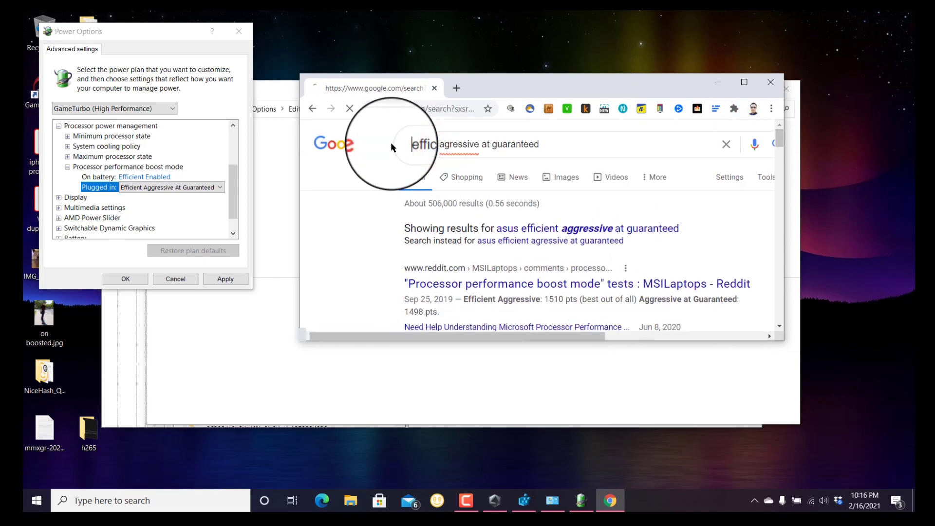
- Open the Super User 'Performance boost options' question in an enlarged window and accept cookies
scroll(636, 271, "down", 3)
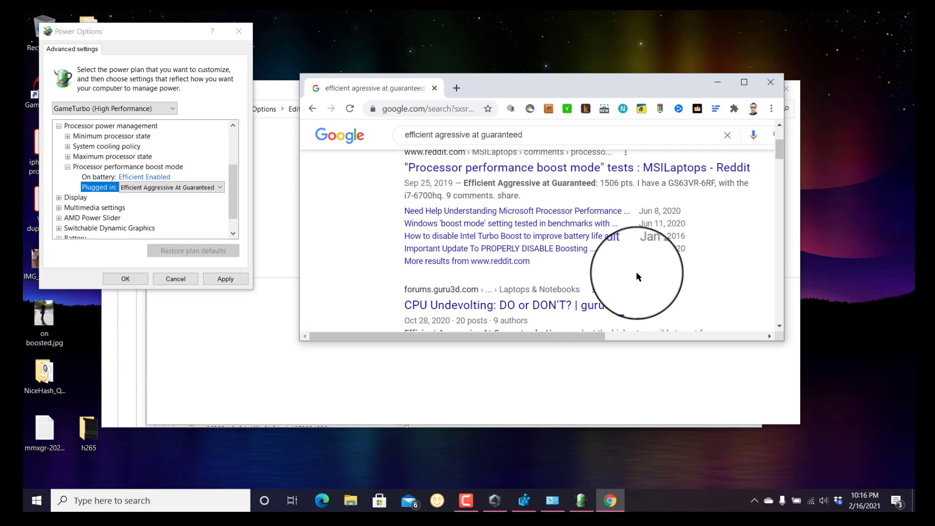
scroll(638, 271, "down", 2)
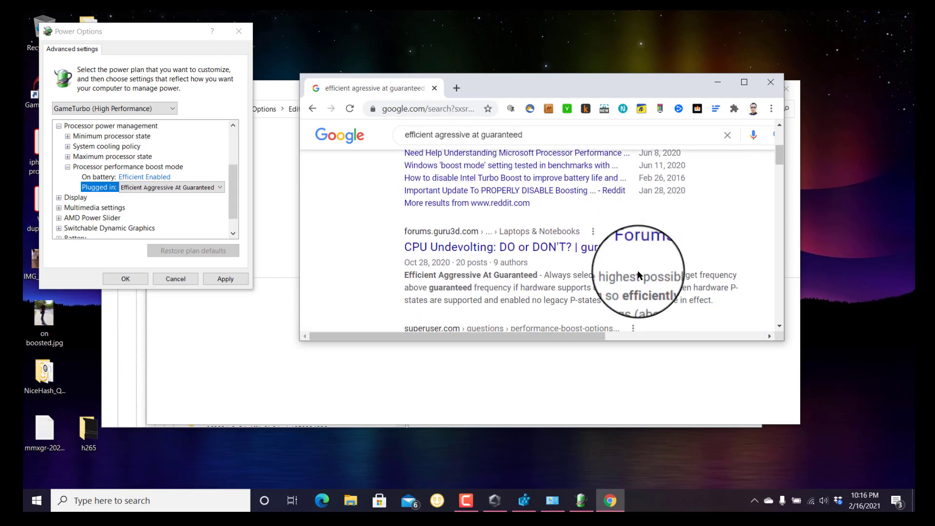
scroll(638, 271, "up", 3)
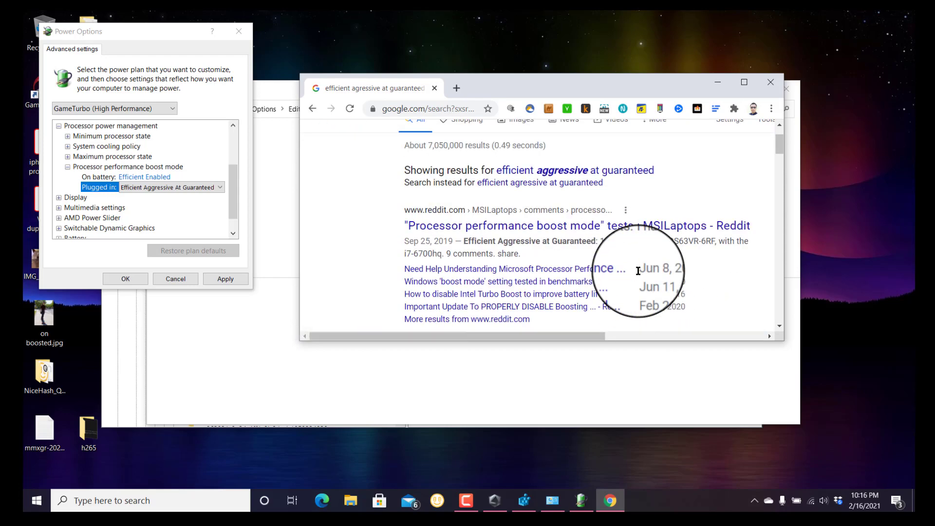
scroll(638, 271, "down", 6)
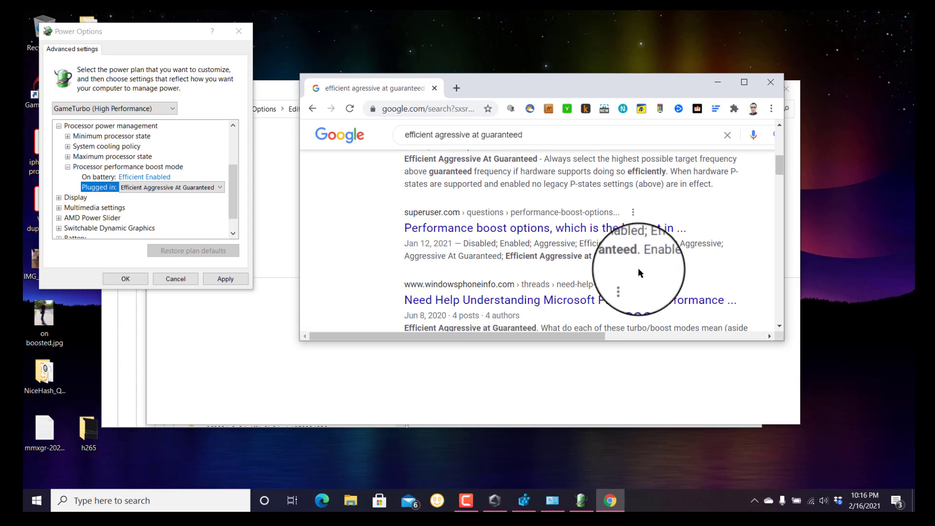
left_click(646, 232)
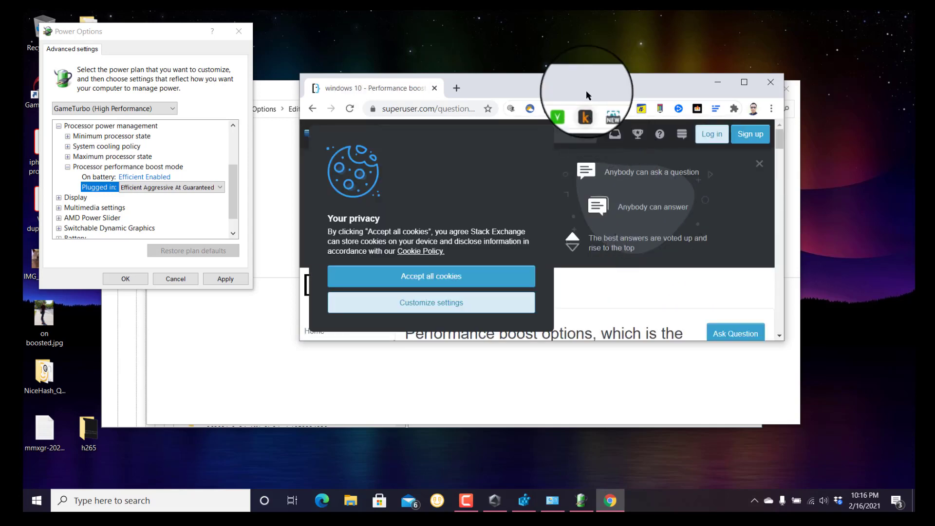
left_click_drag(586, 89, 562, 48)
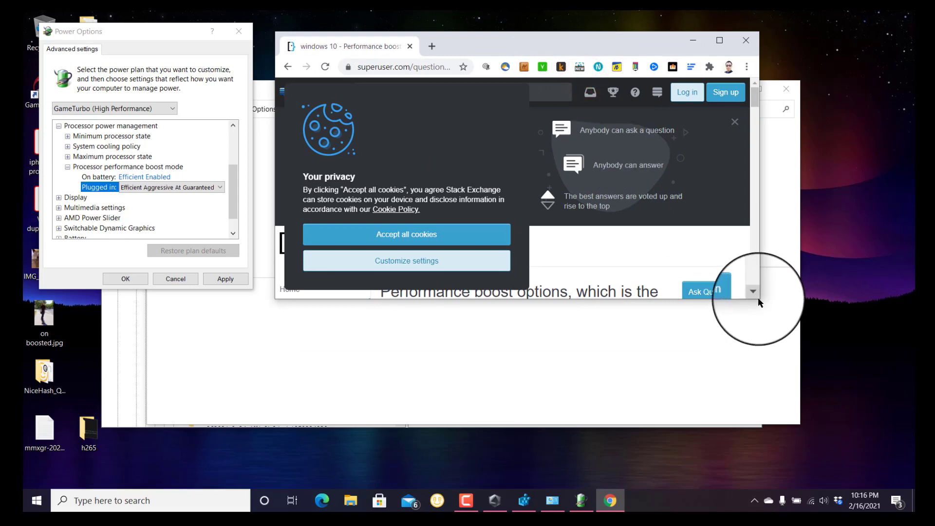
left_click_drag(757, 297, 819, 422)
left_click(472, 360)
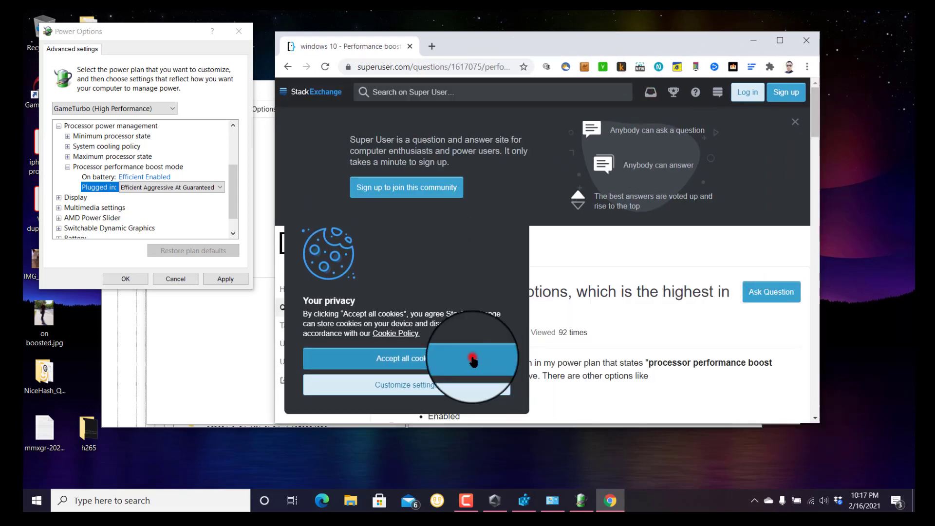
- Read through the question about which of the seven boost modes gives max clock speed
scroll(642, 329, "down", 5)
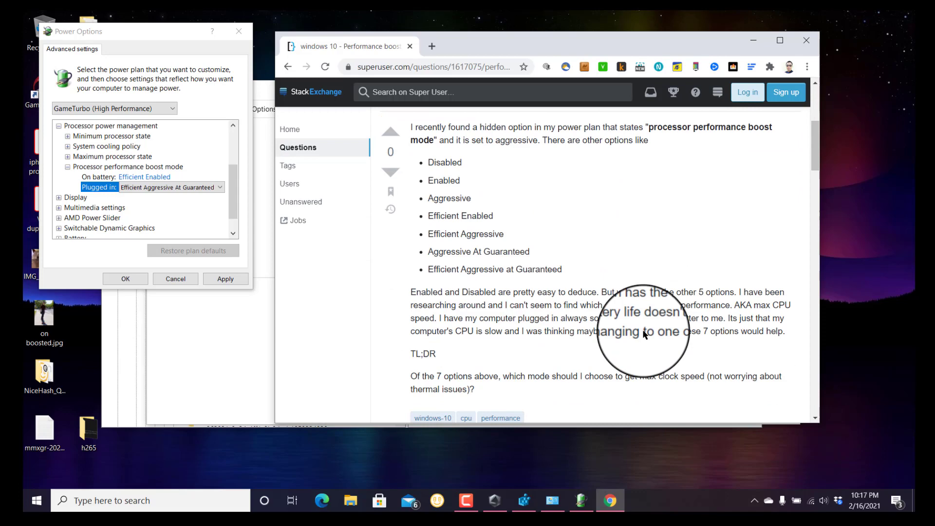
scroll(643, 331, "down", 1)
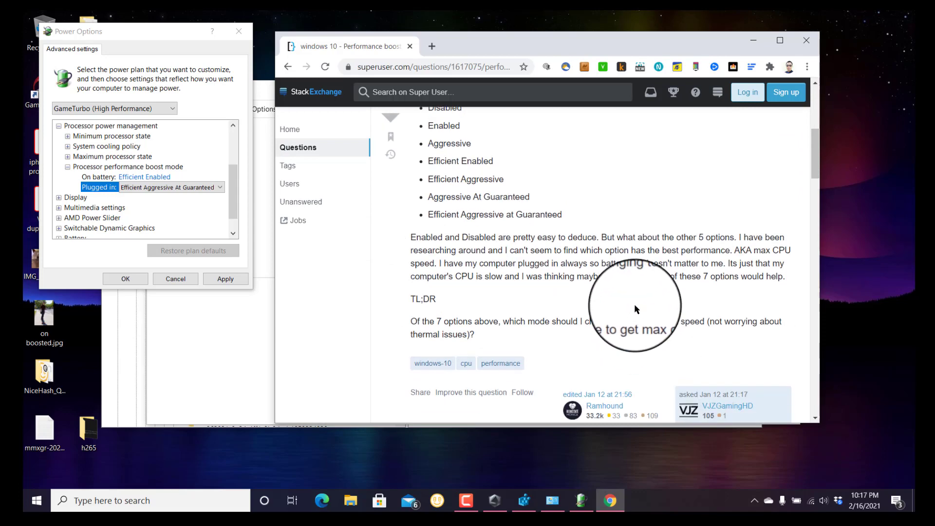
scroll(638, 302, "down", 6)
scroll(639, 303, "down", 8)
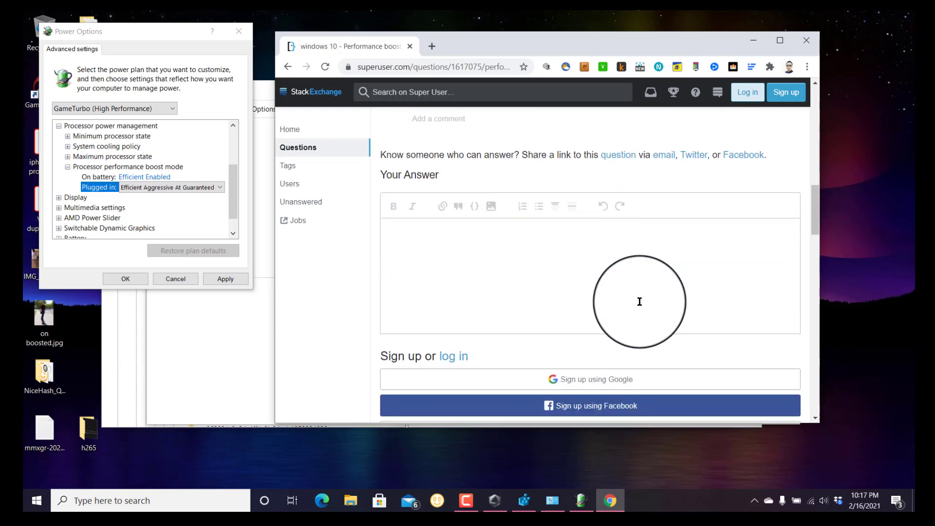
scroll(640, 301, "up", 10)
scroll(639, 302, "up", 5)
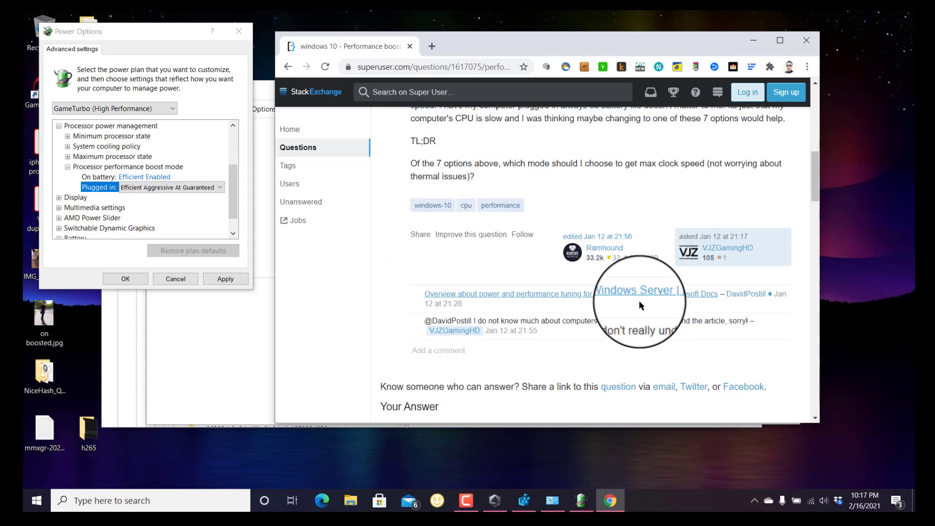
scroll(641, 303, "up", 1)
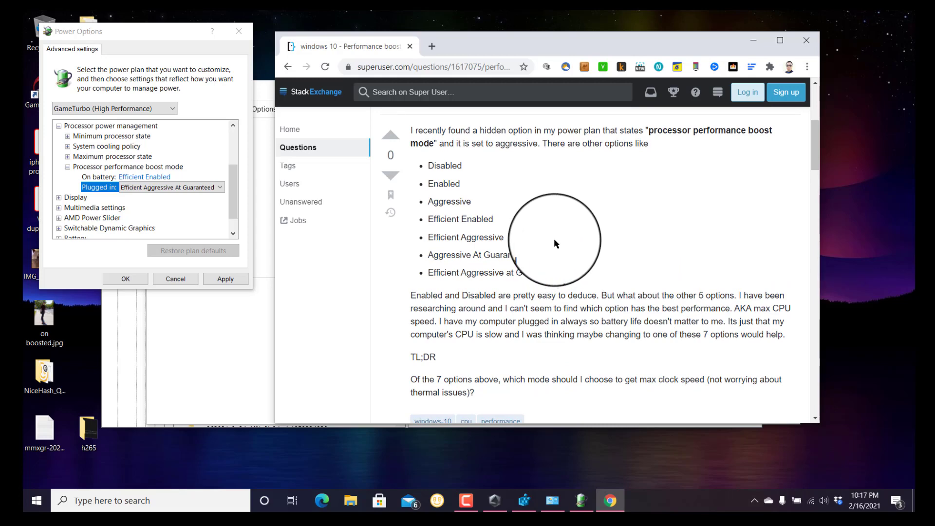
scroll(553, 238, "down", 7)
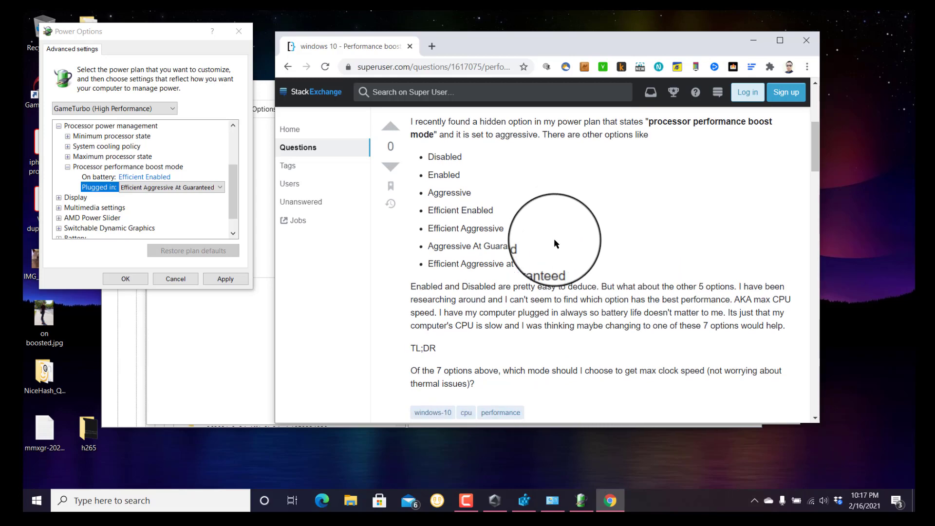
- Go back to the search results and open the Microsoft Docs power and performance tuning article
left_click(294, 70)
scroll(599, 289, "down", 2)
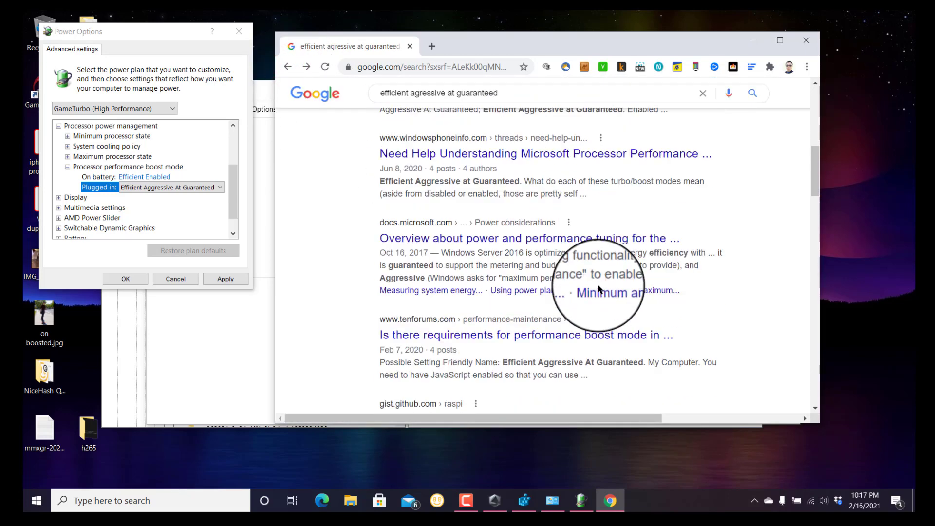
left_click(585, 228)
scroll(568, 297, "down", 4)
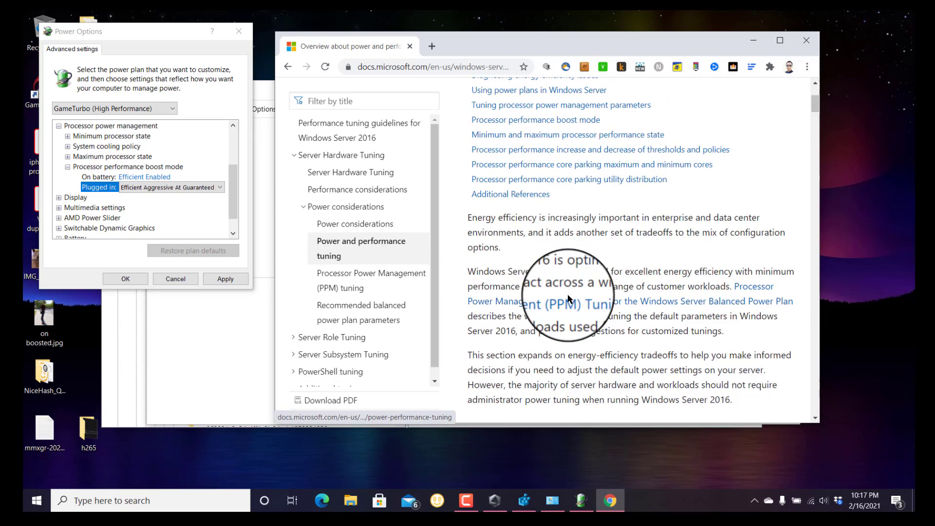
scroll(568, 297, "down", 7)
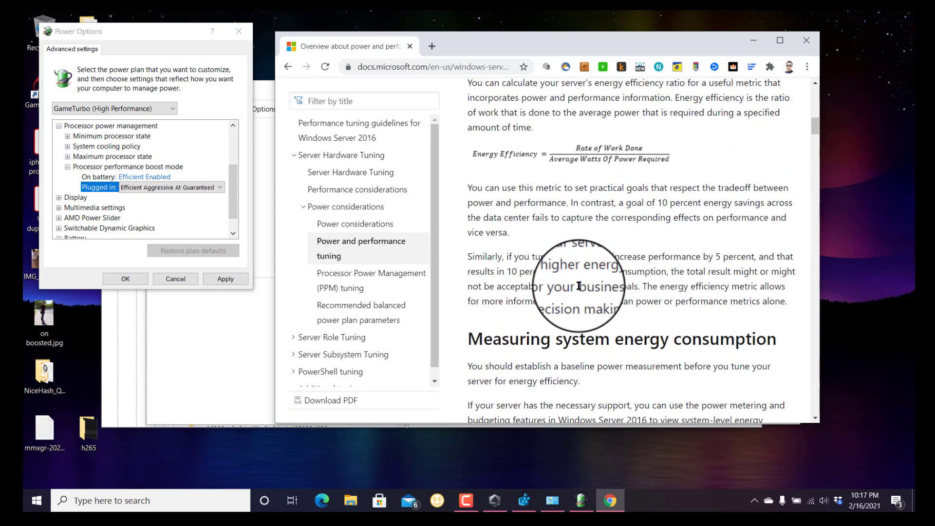
- Scroll the article down to the 'Processor performance boost mode' heading
scroll(579, 286, "down", 8)
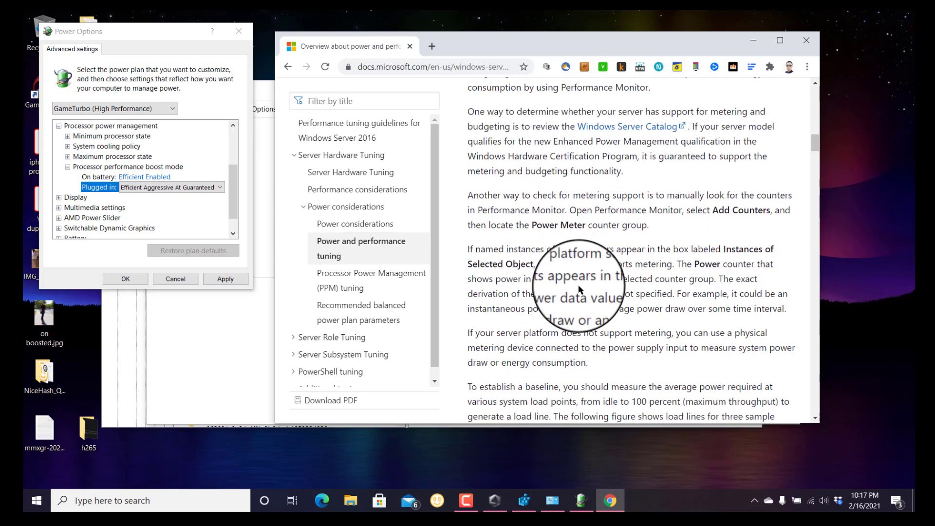
scroll(578, 284, "down", 3)
scroll(583, 284, "down", 1)
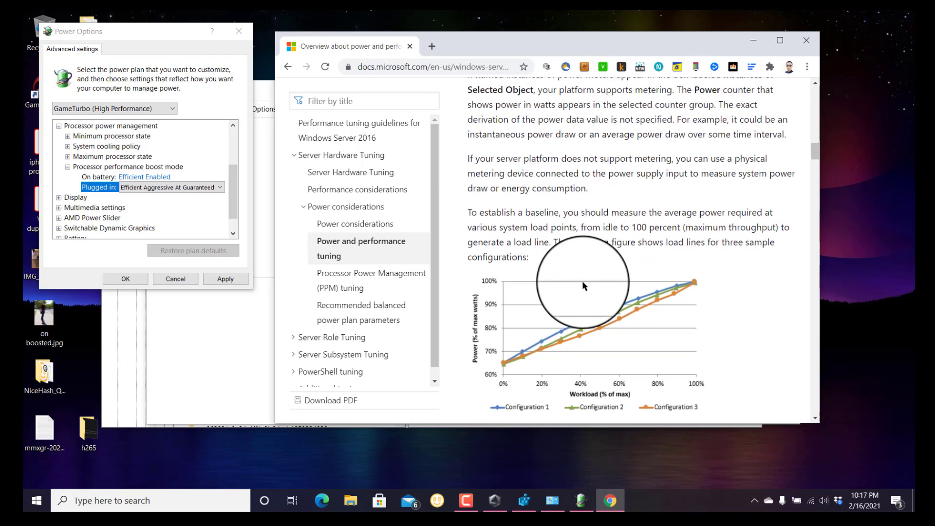
scroll(584, 280, "down", 3)
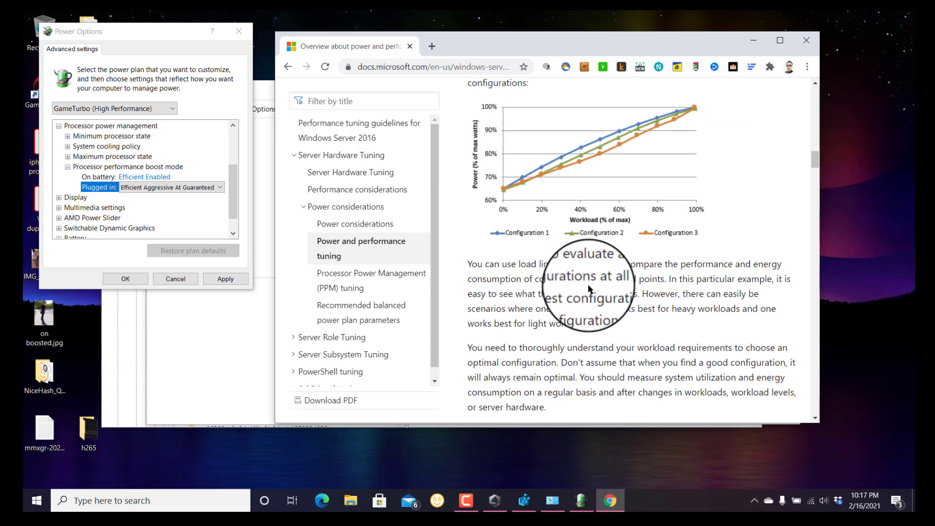
scroll(592, 280, "down", 5)
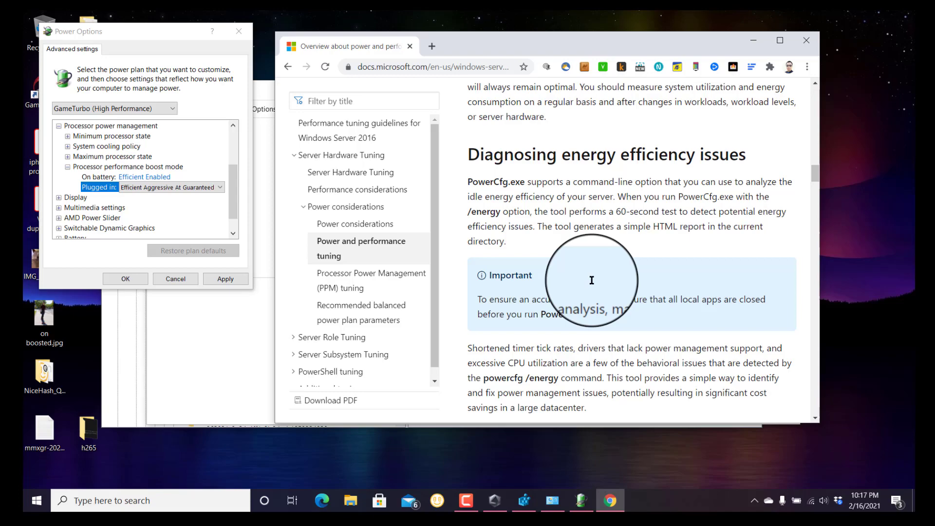
scroll(591, 280, "down", 7)
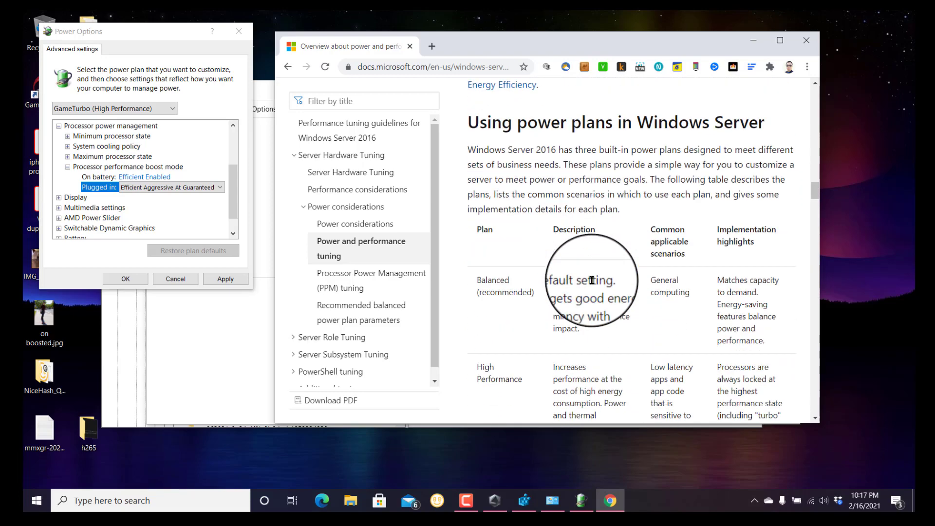
scroll(591, 280, "down", 2)
scroll(591, 280, "down", 12)
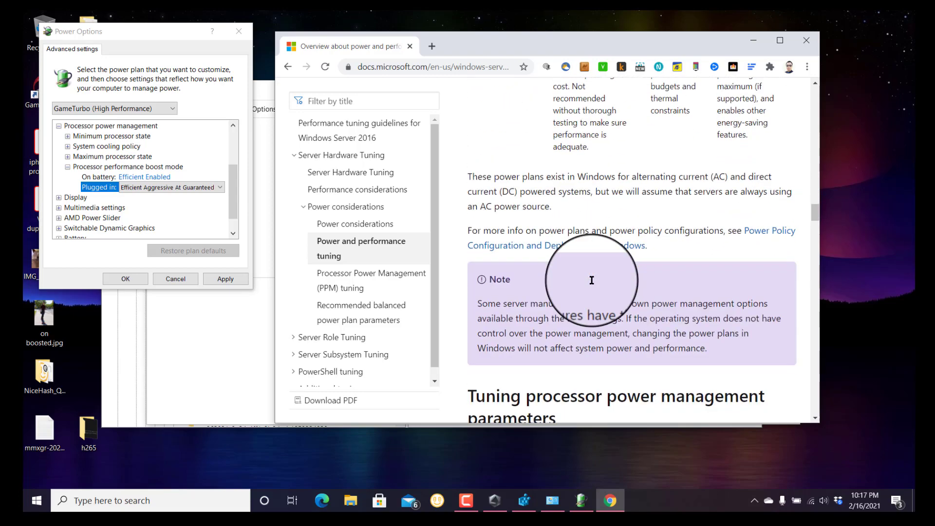
scroll(591, 282, "down", 7)
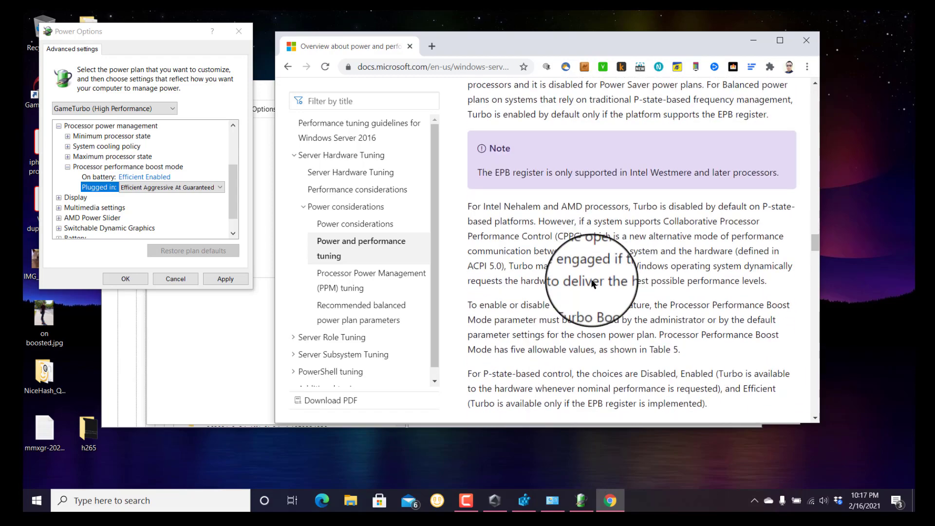
scroll(591, 280, "up", 4)
- Skim the min/max processor state and core parking sections, then return to the Boost Mode table (modes 0–4)
scroll(591, 280, "down", 7)
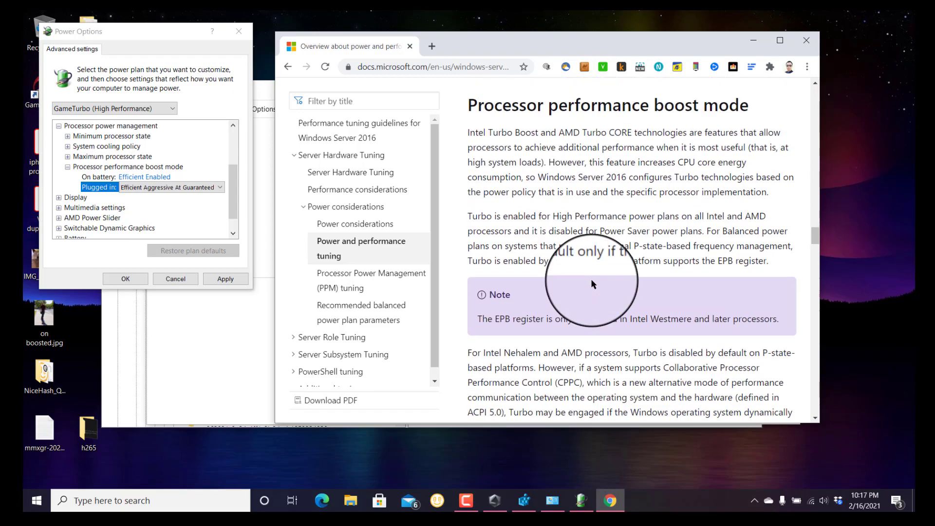
scroll(592, 280, "down", 2)
scroll(591, 280, "down", 2)
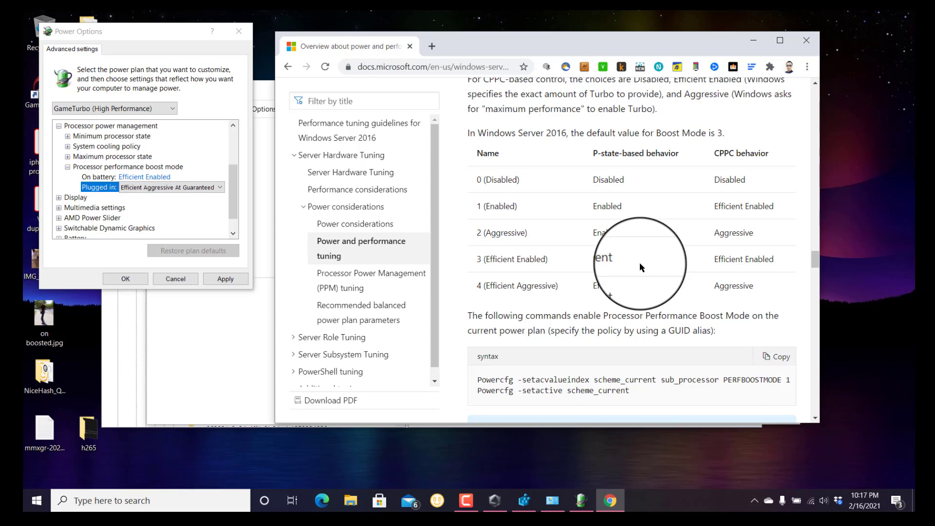
scroll(639, 262, "down", 5)
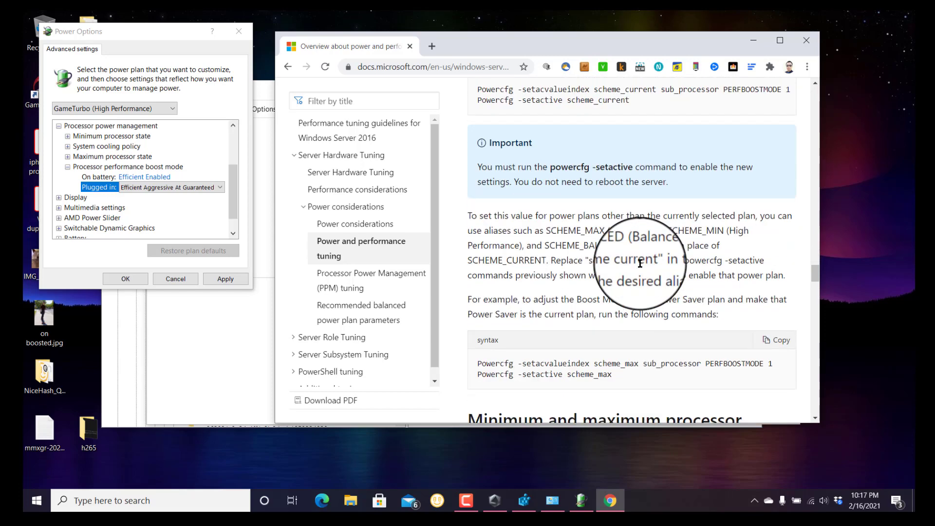
scroll(640, 263, "down", 7)
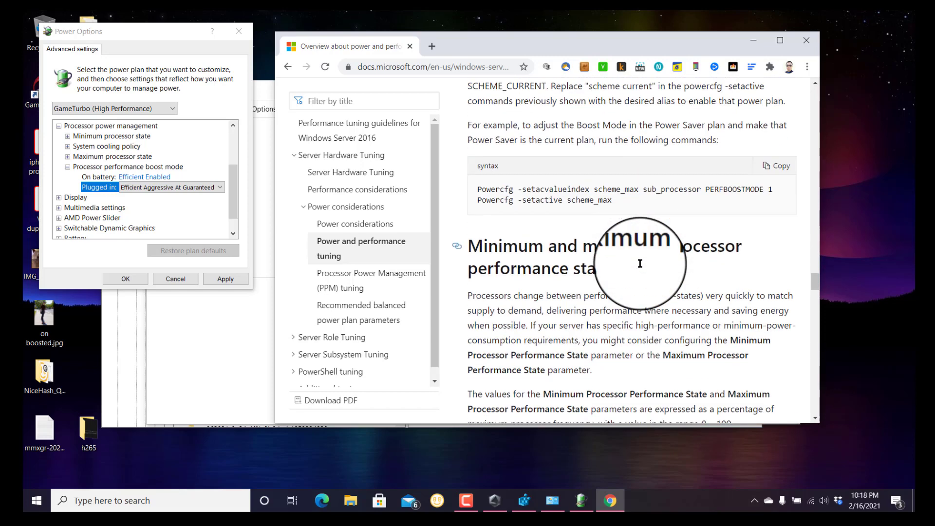
scroll(640, 265, "down", 9)
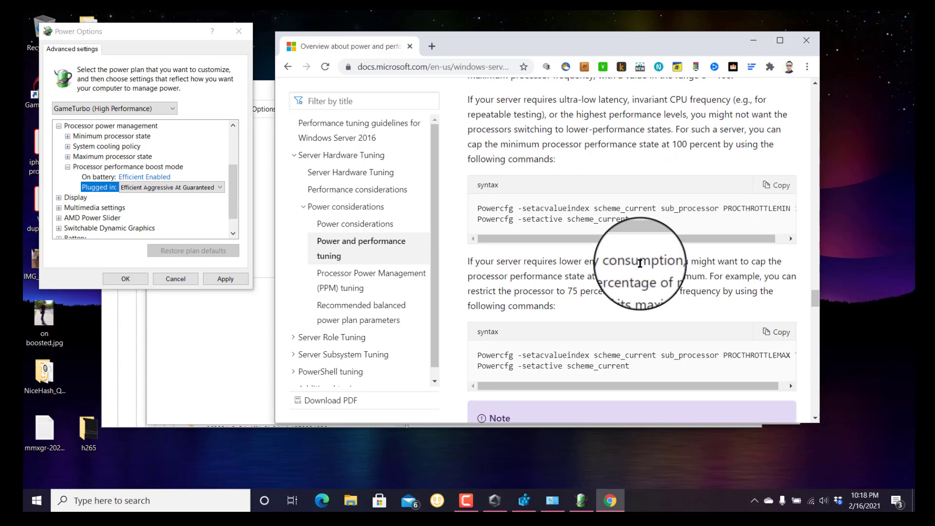
scroll(639, 264, "down", 5)
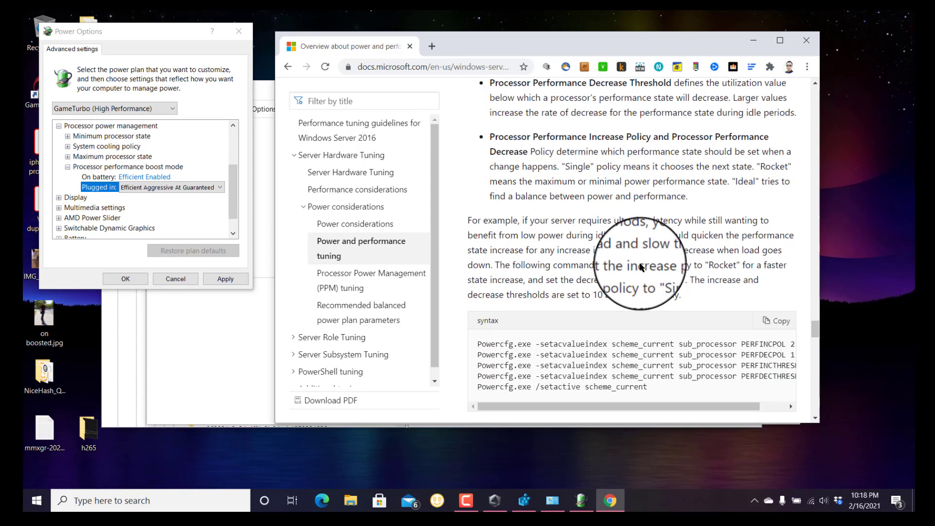
scroll(639, 264, "down", 5)
scroll(640, 264, "down", 10)
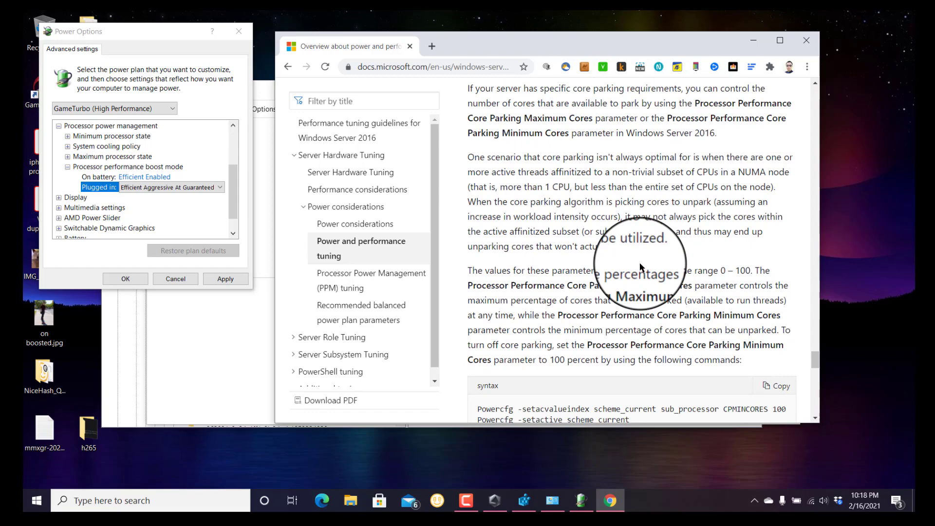
scroll(639, 264, "up", 15)
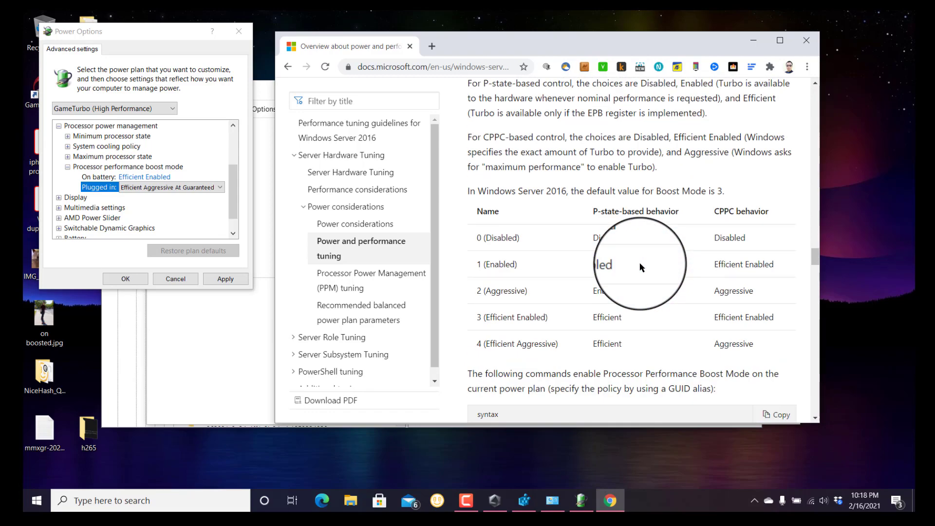
scroll(639, 263, "up", 10)
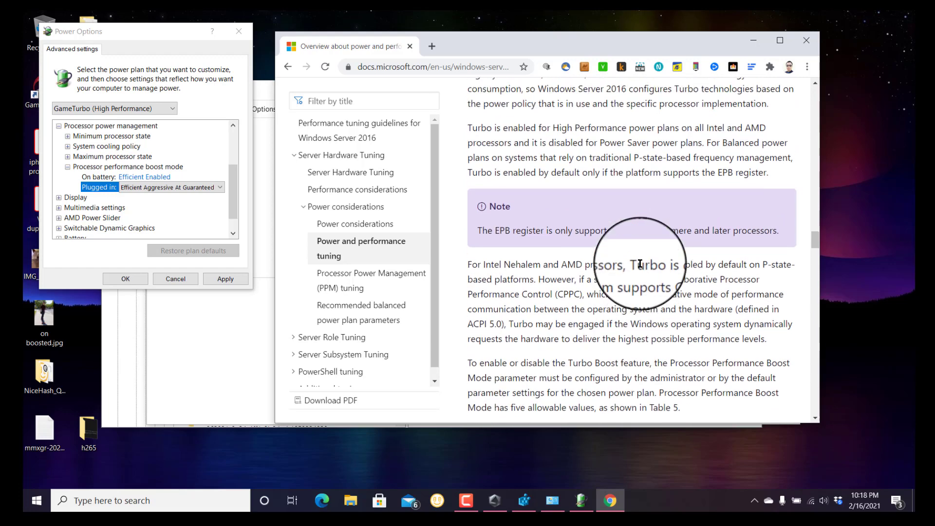
scroll(640, 264, "down", 10)
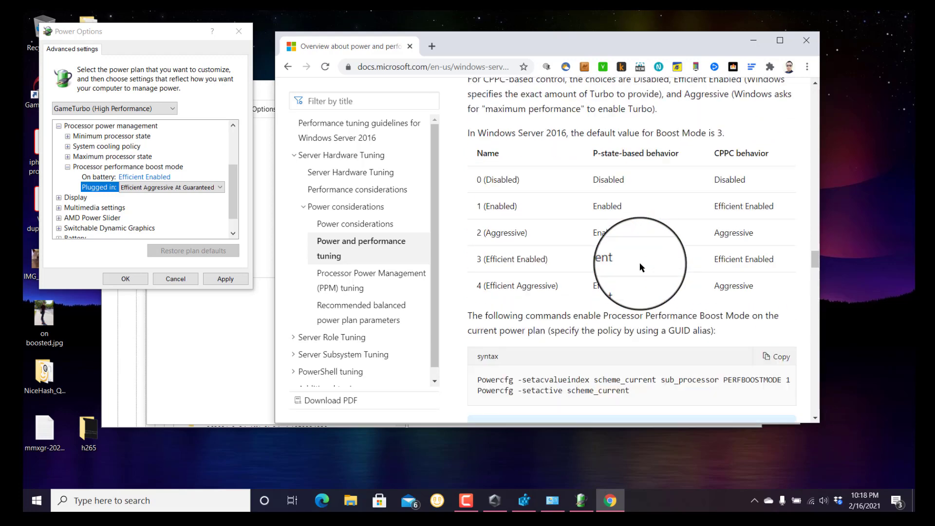
scroll(638, 262, "up", 1)
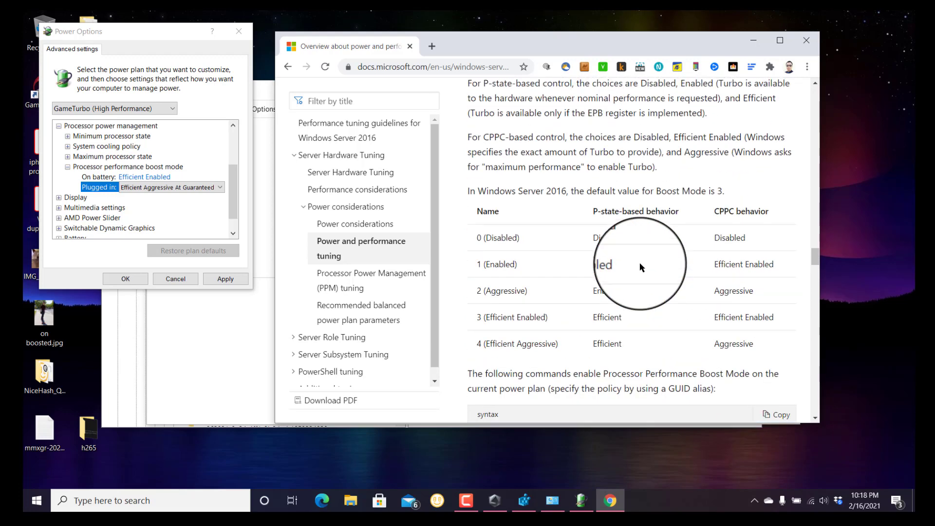
scroll(640, 266, "up", 1)
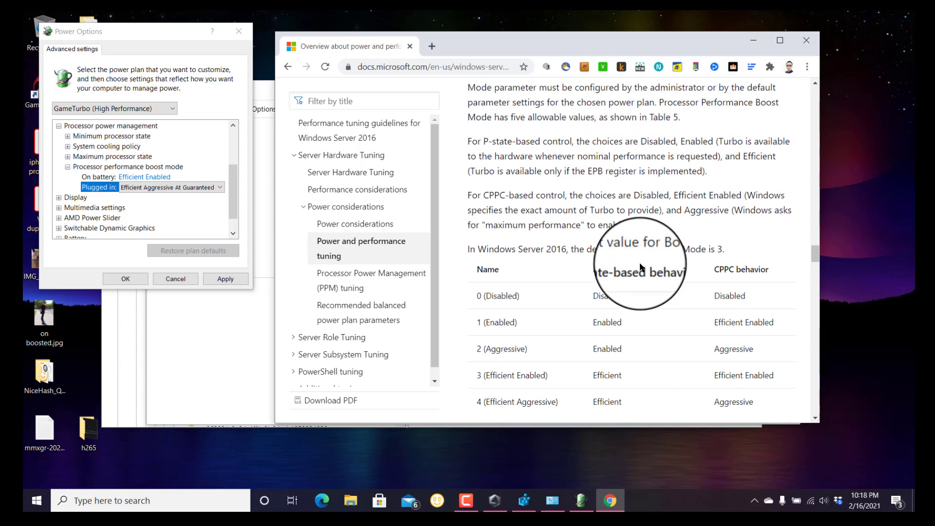
scroll(641, 267, "down", 3)
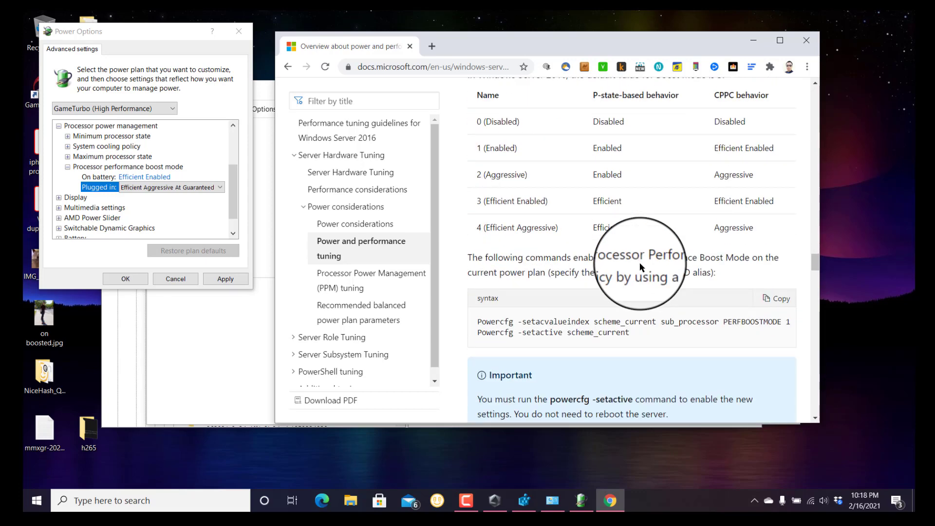
scroll(639, 266, "up", 8)
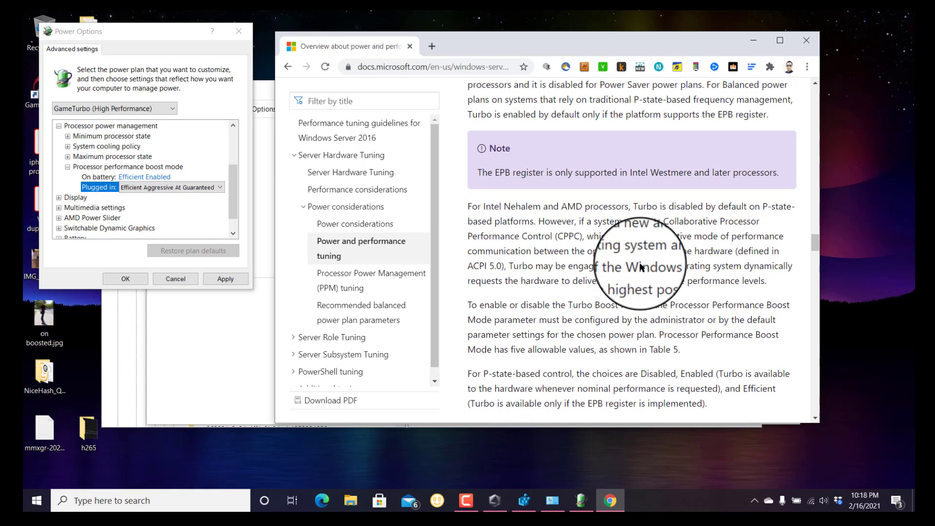
scroll(640, 266, "down", 1)
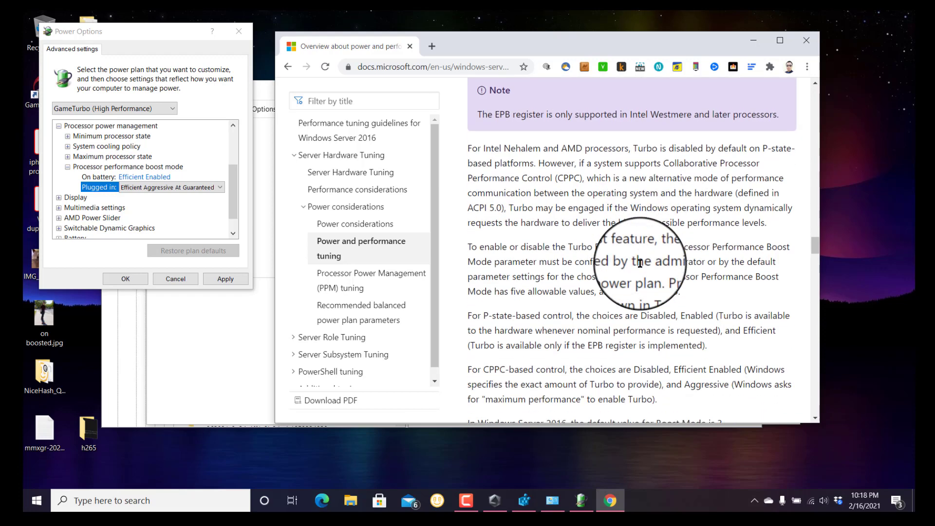
scroll(639, 263, "down", 1)
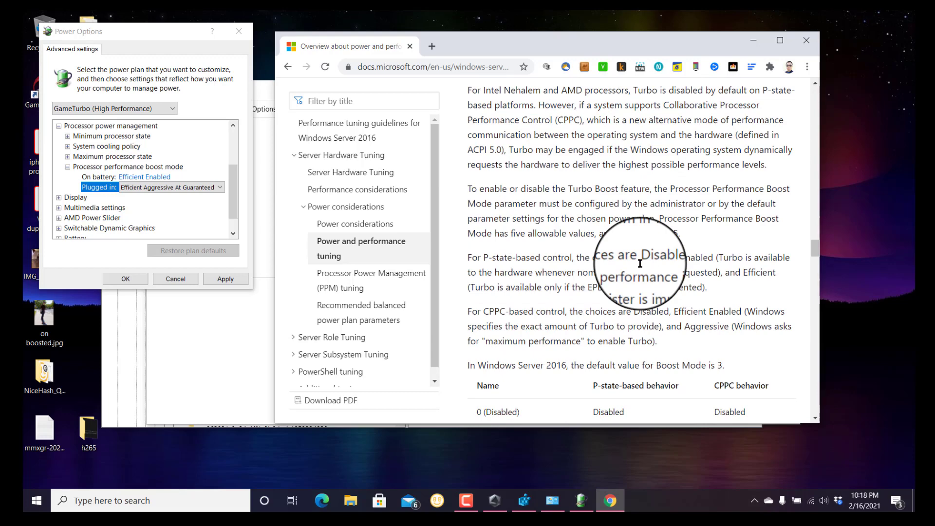
scroll(638, 266, "down", 1)
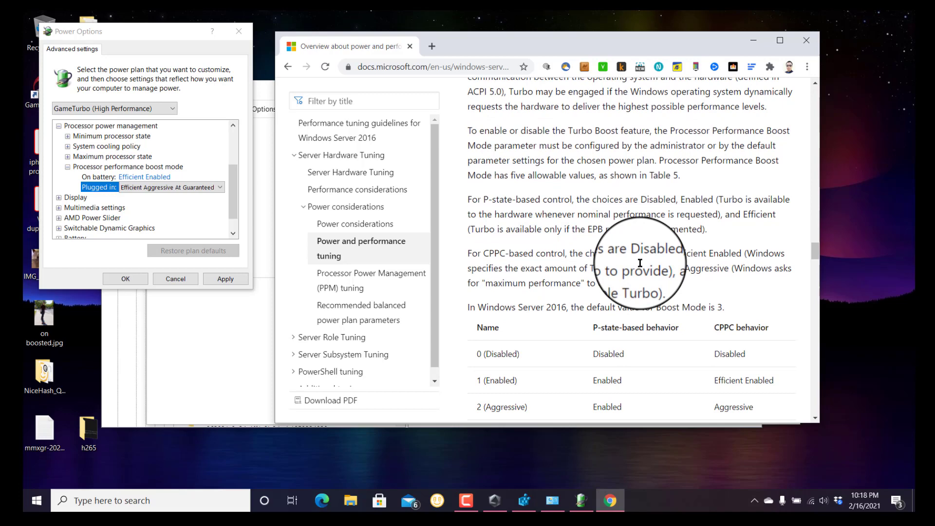
scroll(640, 264, "down", 1)
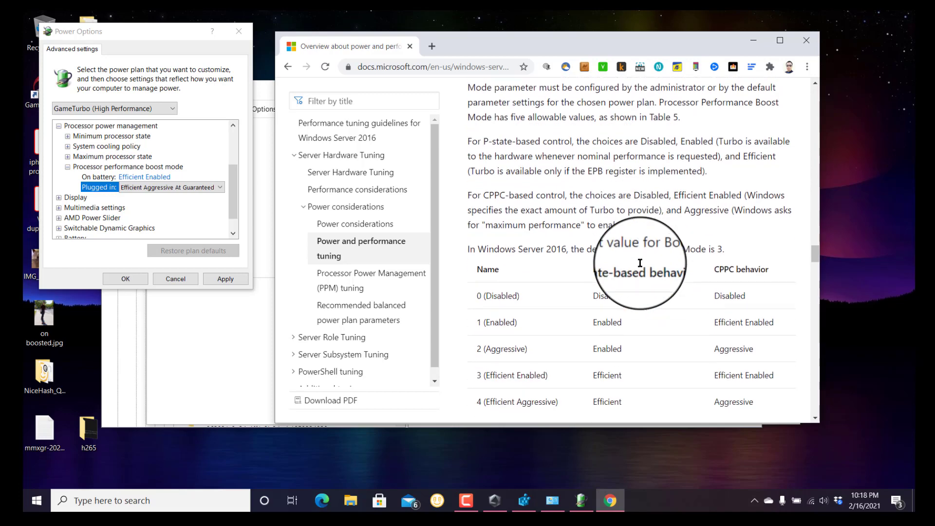
scroll(640, 266, "down", 1)
scroll(640, 266, "up", 1)
scroll(640, 266, "down", 1)
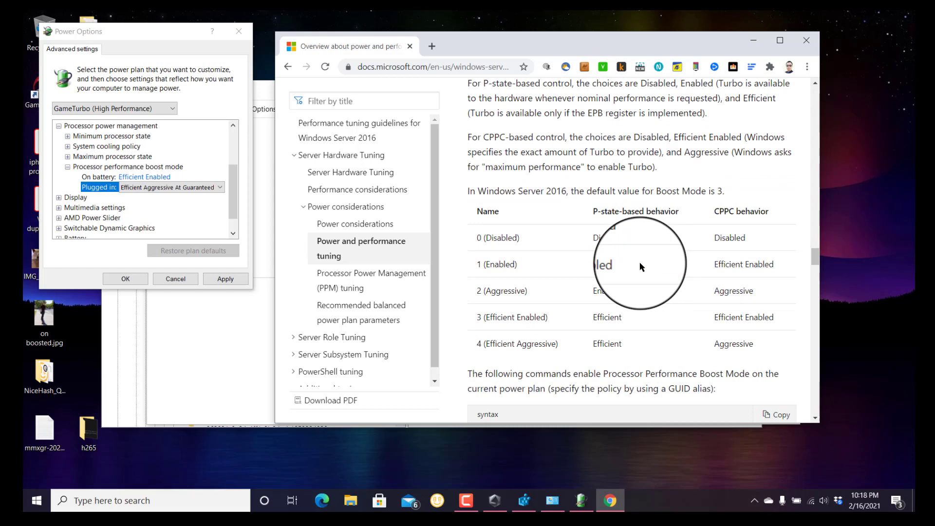
scroll(640, 264, "down", 1)
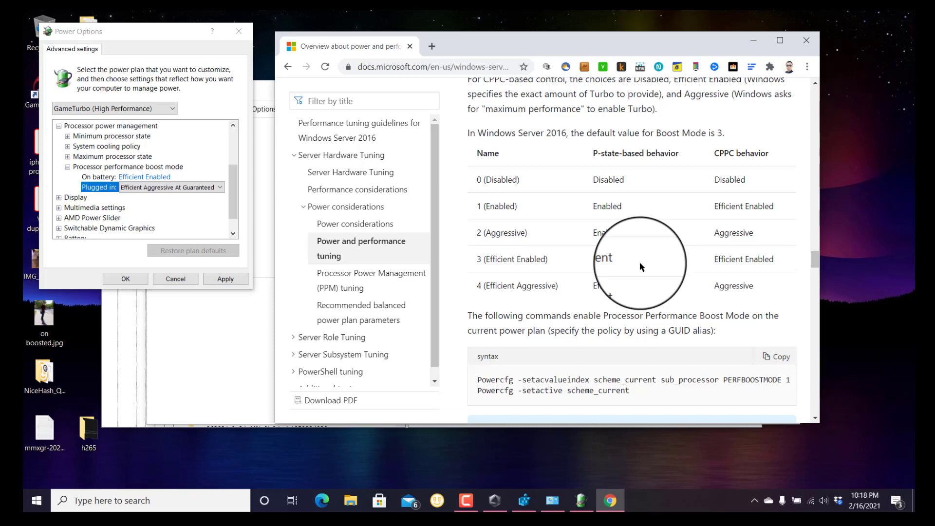
- In a new tab, search 'p stated based behavior', then refine it to 'power mode p stated based behavior'
left_click(432, 47)
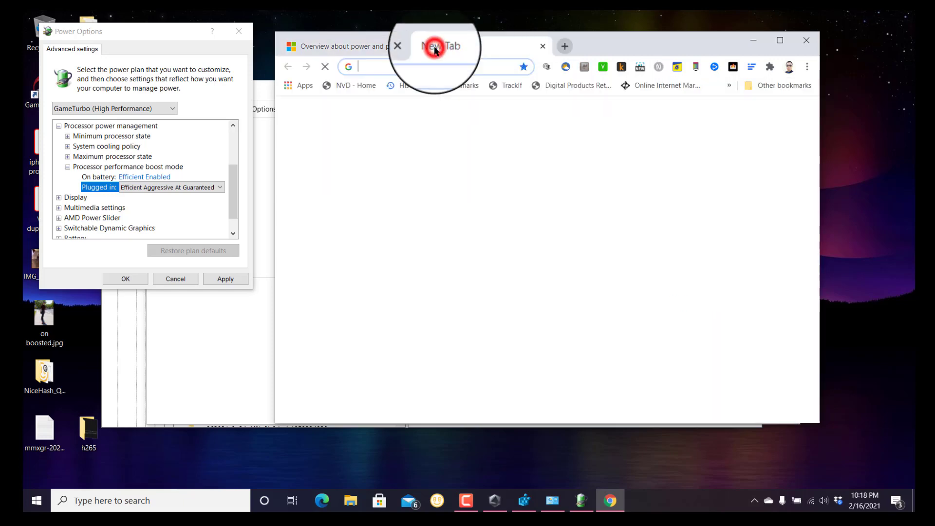
left_click(456, 65)
type("p stat")
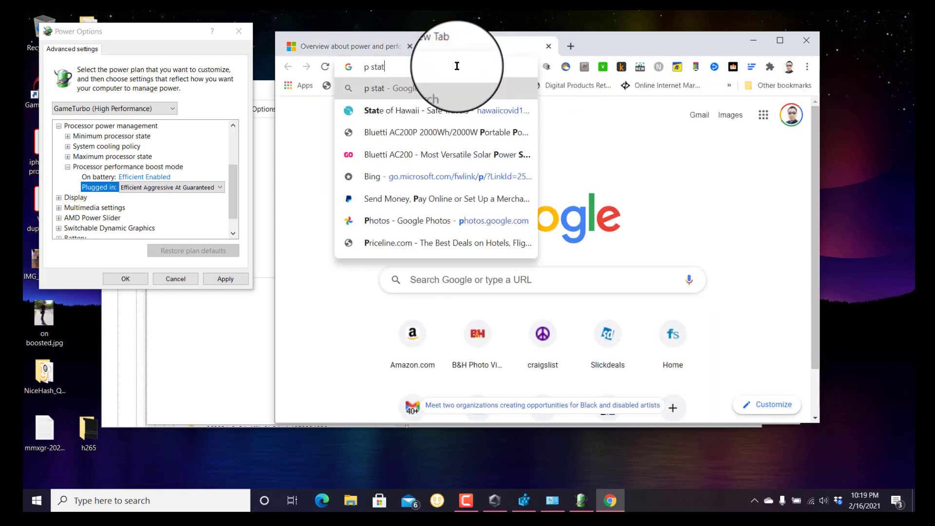
type("ed based behavi")
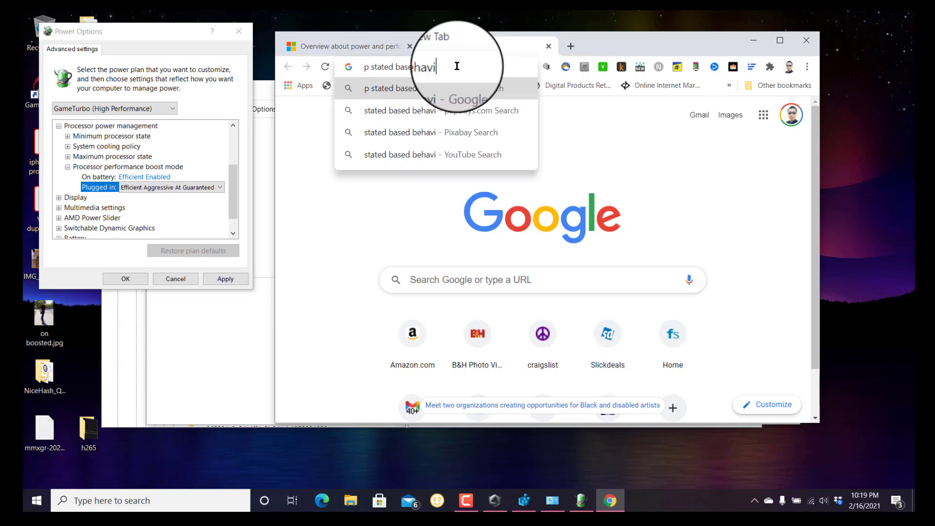
type("or")
key("Return")
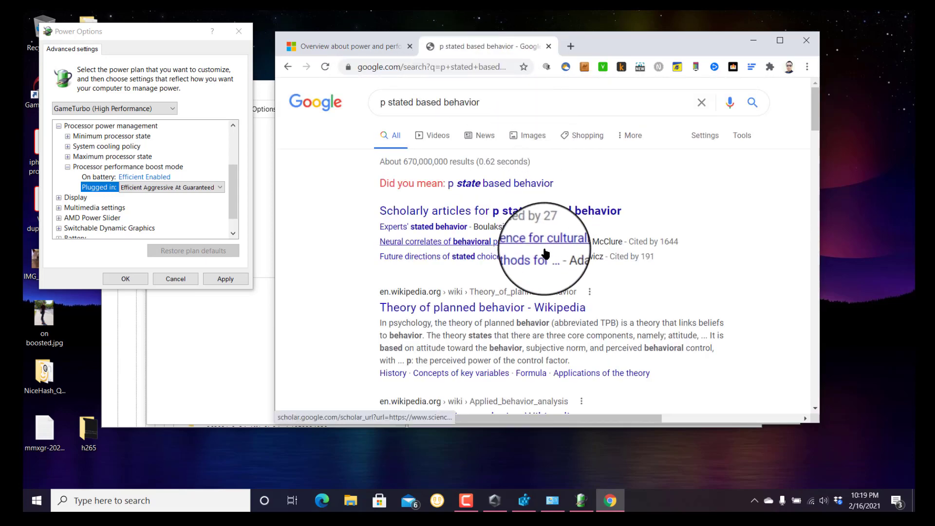
scroll(546, 253, "down", 10)
scroll(536, 251, "up", 10)
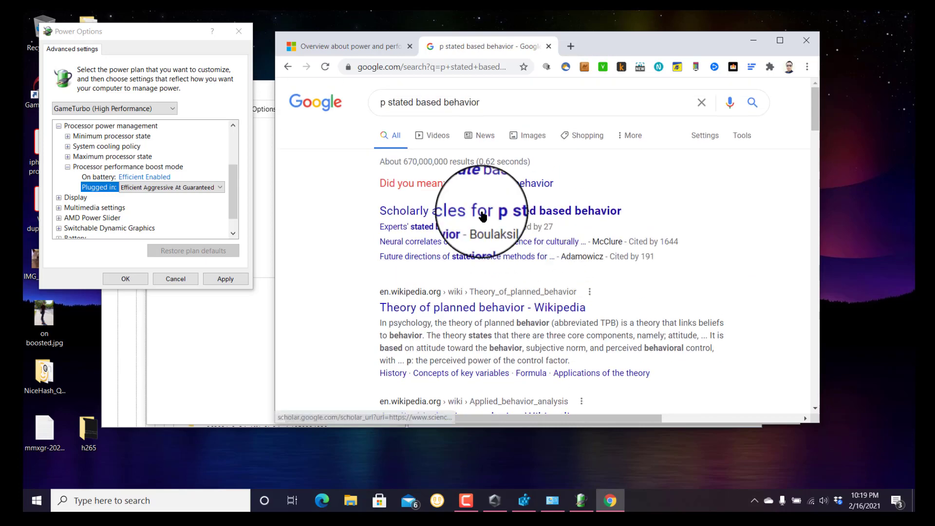
left_click(378, 102)
type("pow")
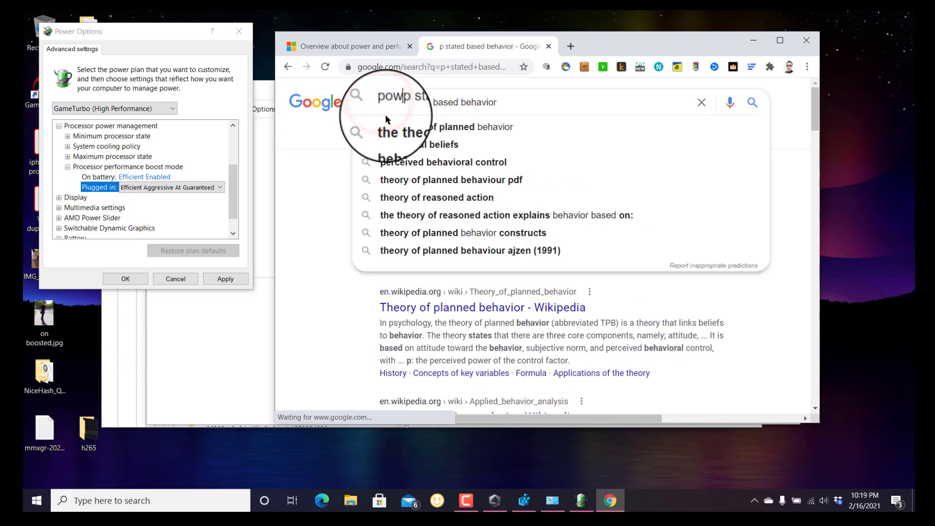
type("er mode")
key("Return")
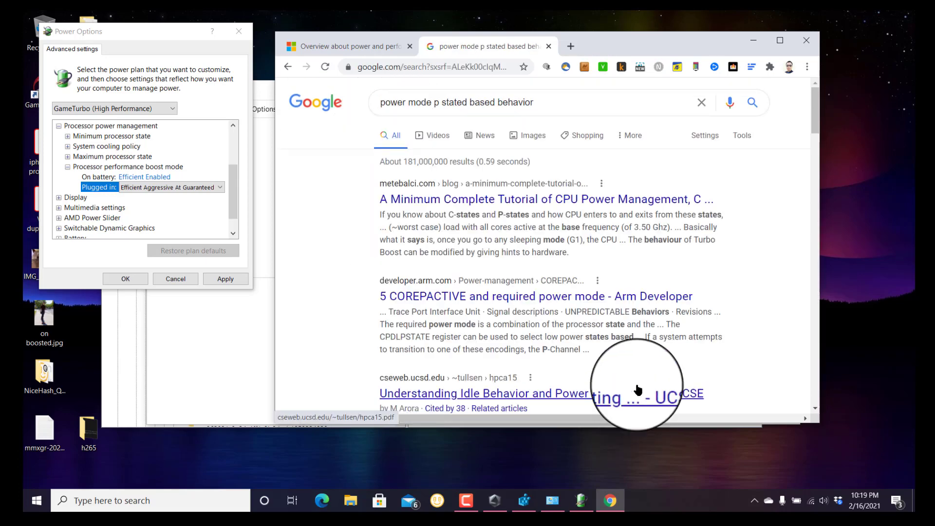
- Open the metebalci.com CPU power management tutorial and read its C-states section
left_click(600, 205)
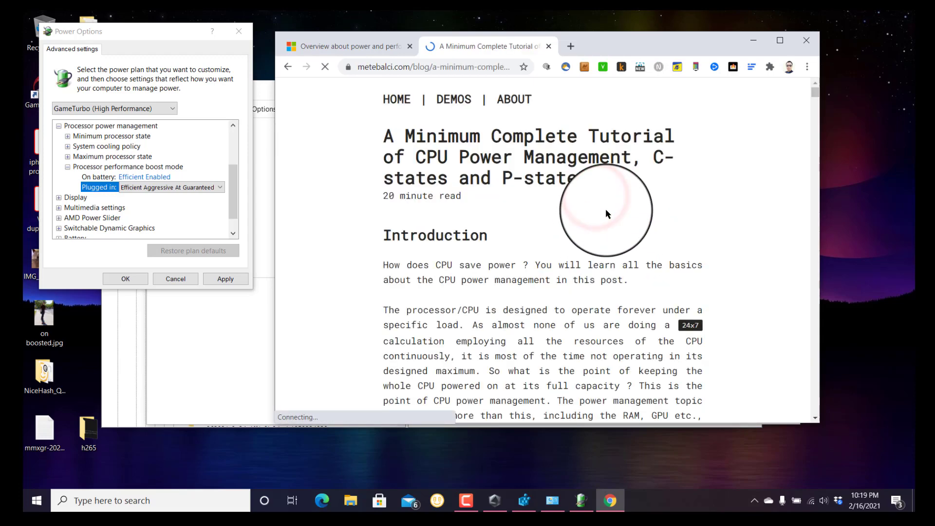
scroll(618, 226, "down", 9)
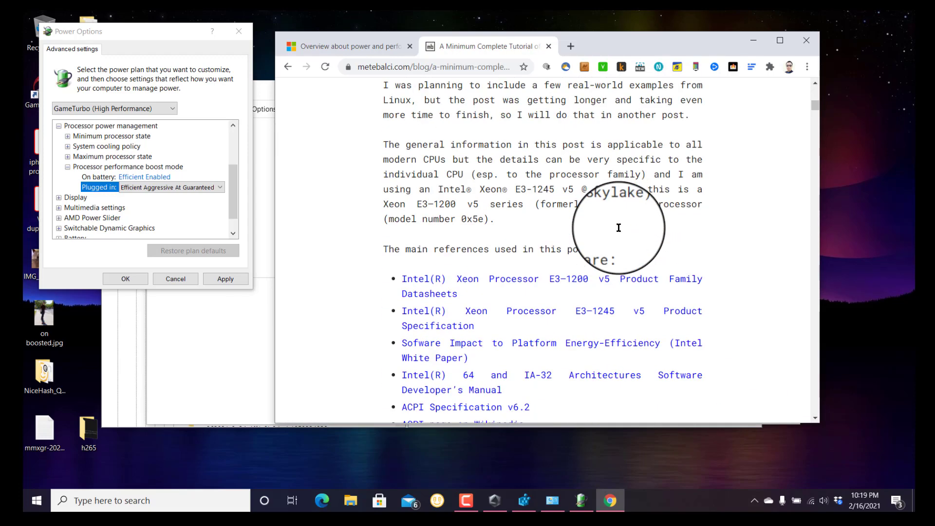
scroll(618, 228, "down", 12)
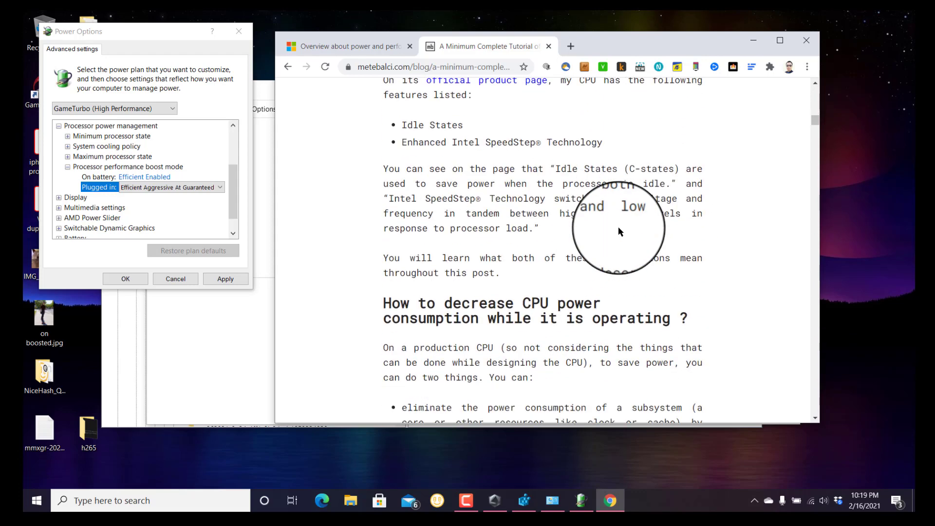
scroll(618, 227, "down", 4)
scroll(619, 229, "down", 15)
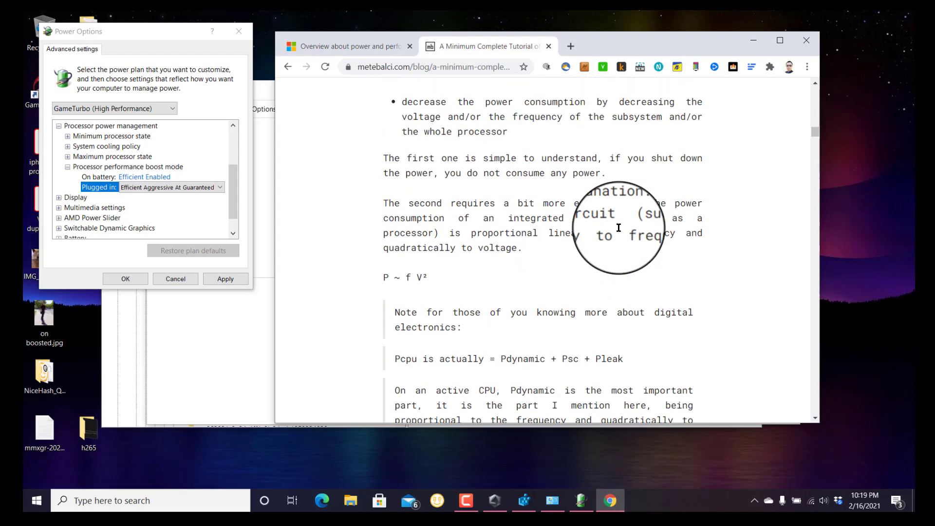
scroll(619, 231, "down", 3)
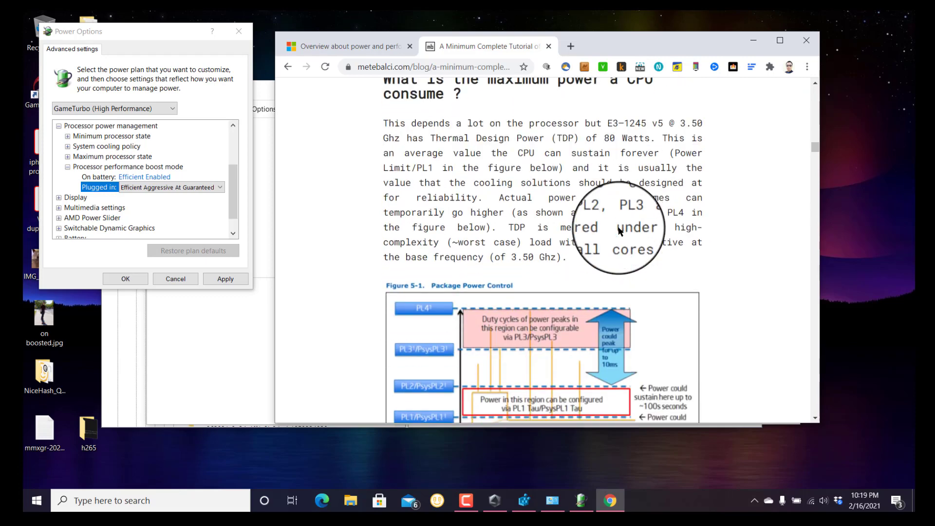
scroll(620, 230, "down", 10)
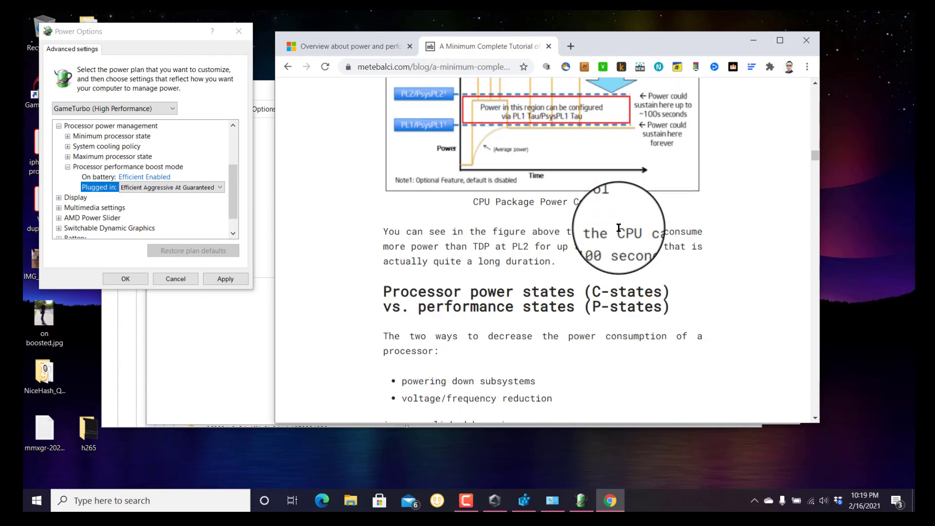
scroll(618, 227, "down", 2)
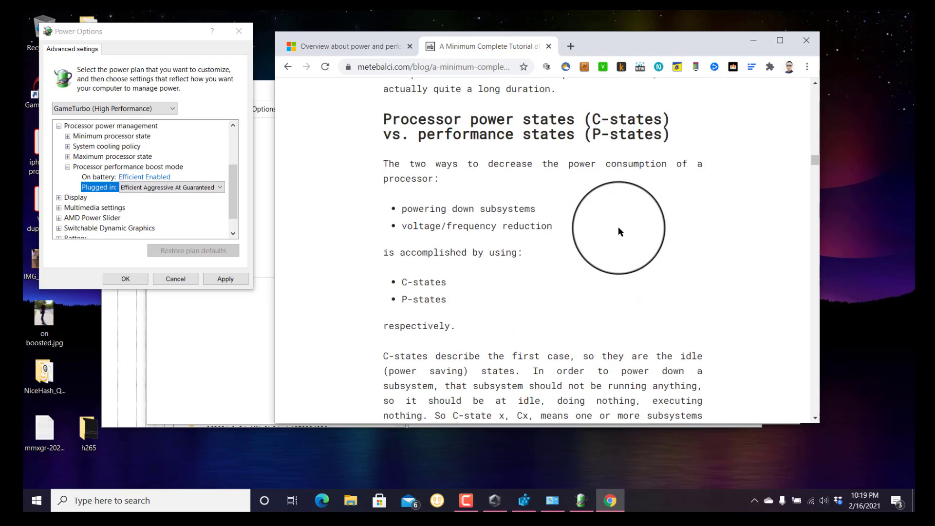
scroll(619, 228, "down", 3)
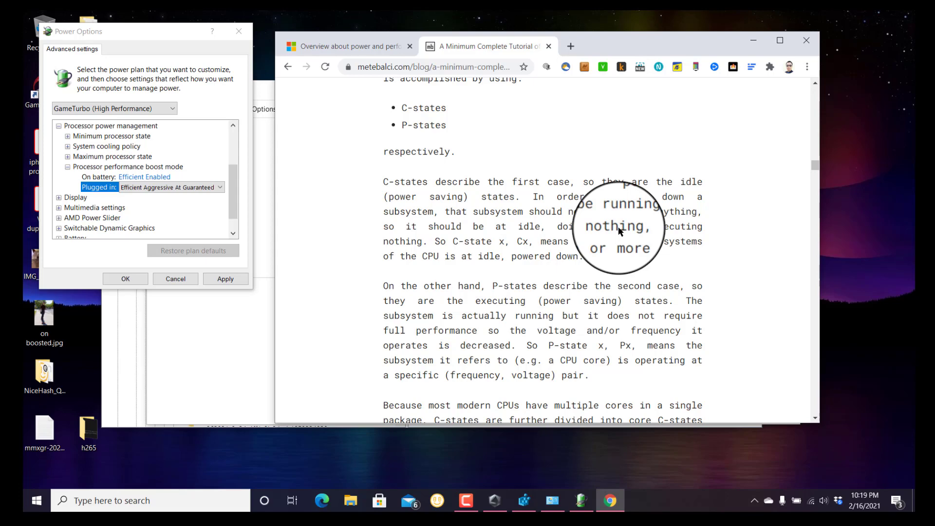
- Continue reading down through the tutorial's P-states section
scroll(619, 228, "down", 1)
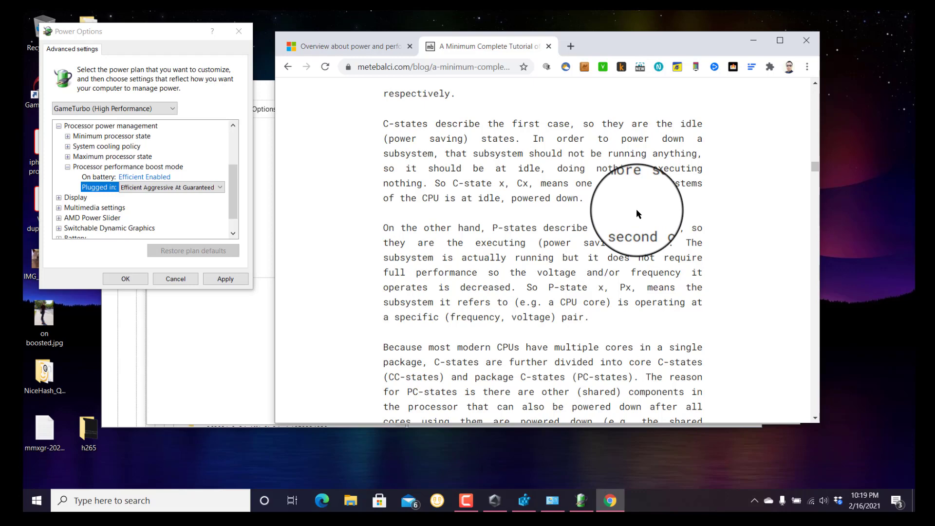
scroll(636, 214, "down", 2)
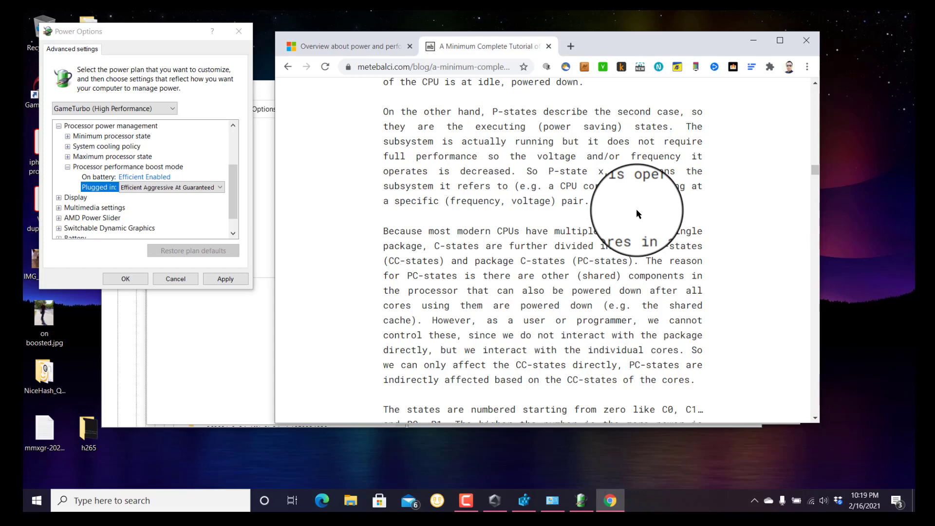
scroll(637, 214, "down", 1)
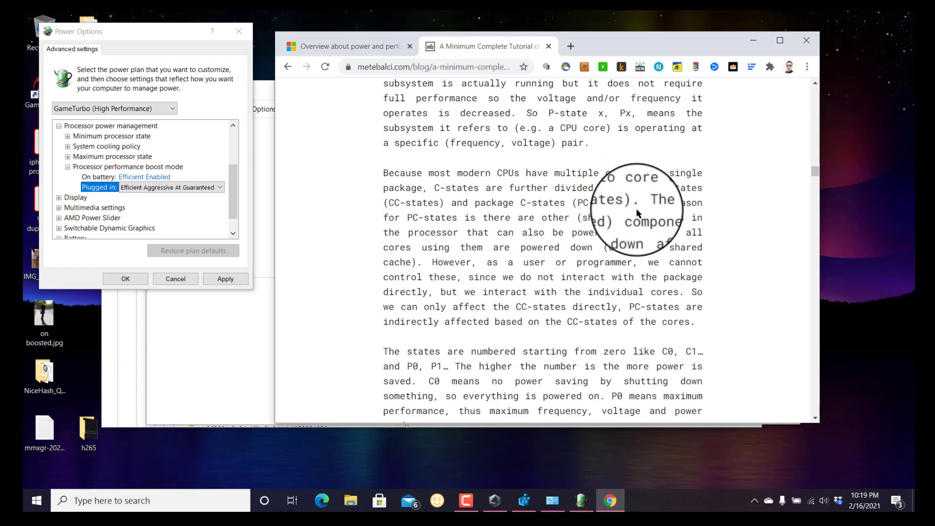
scroll(637, 211, "down", 2)
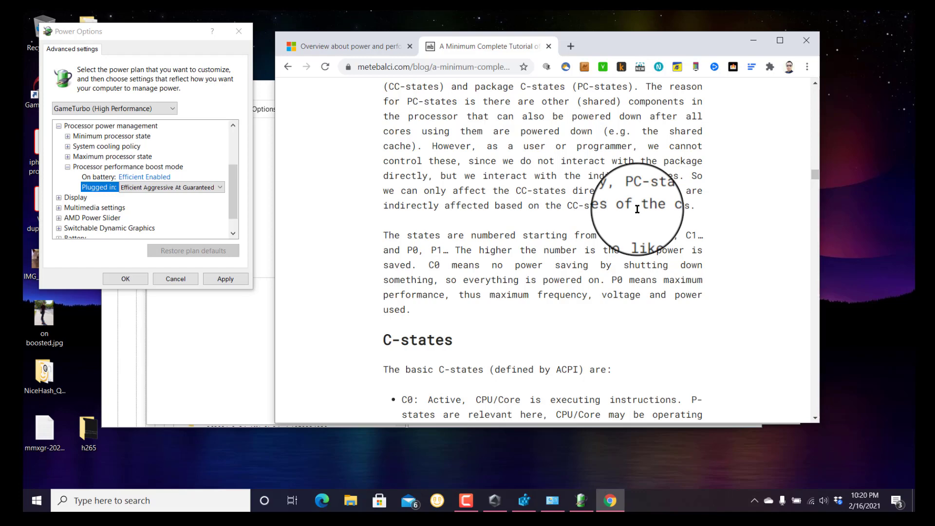
scroll(637, 209, "down", 3)
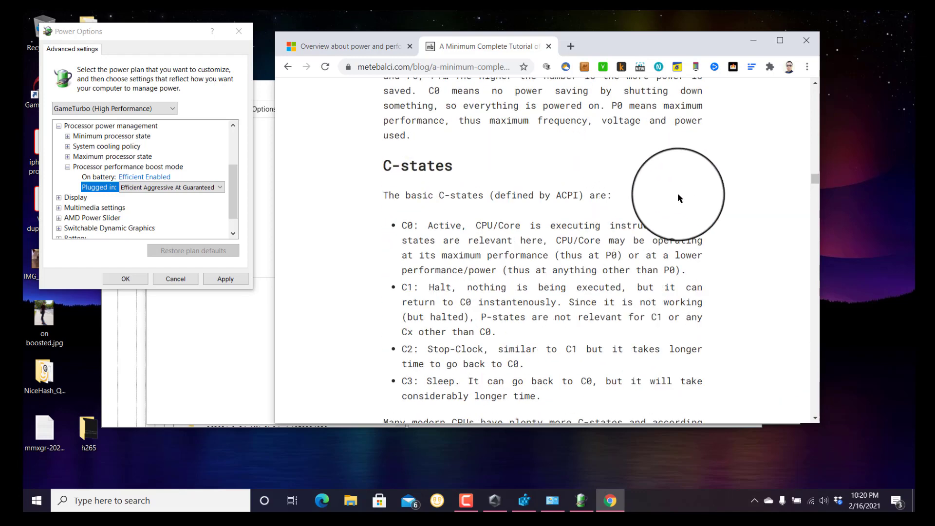
scroll(677, 193, "down", 2)
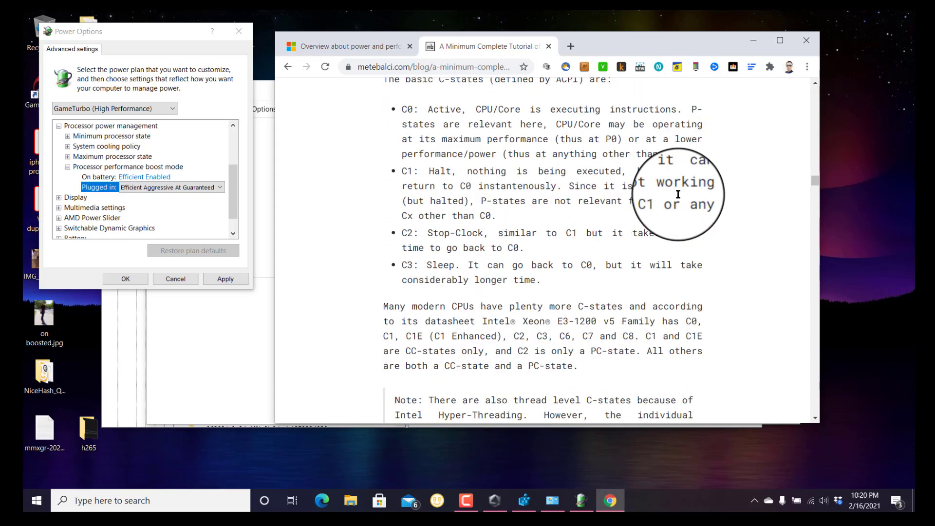
scroll(678, 194, "down", 4)
scroll(678, 194, "down", 12)
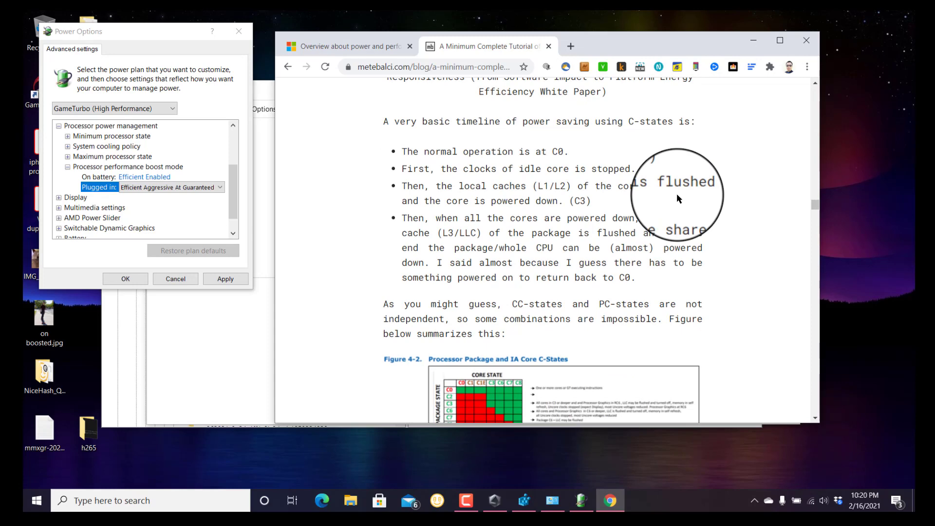
scroll(678, 196, "down", 3)
scroll(677, 196, "up", 5)
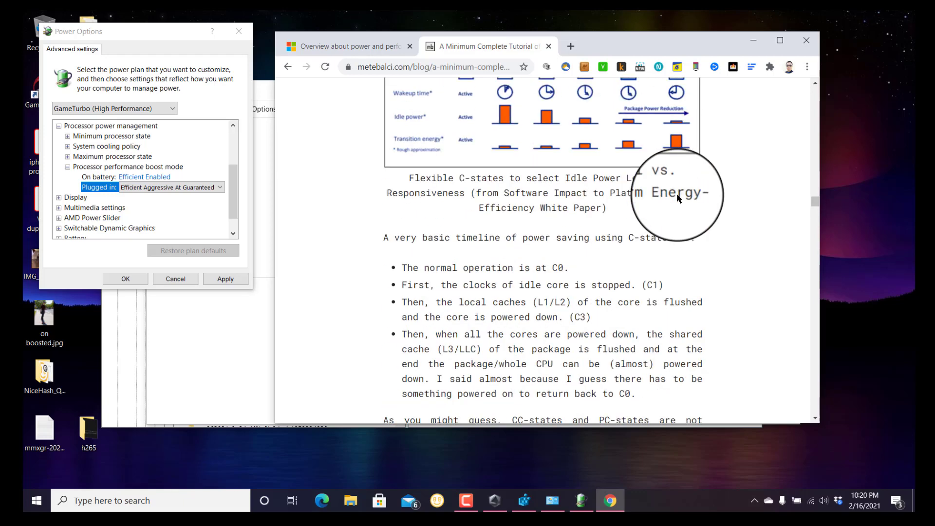
scroll(677, 196, "up", 6)
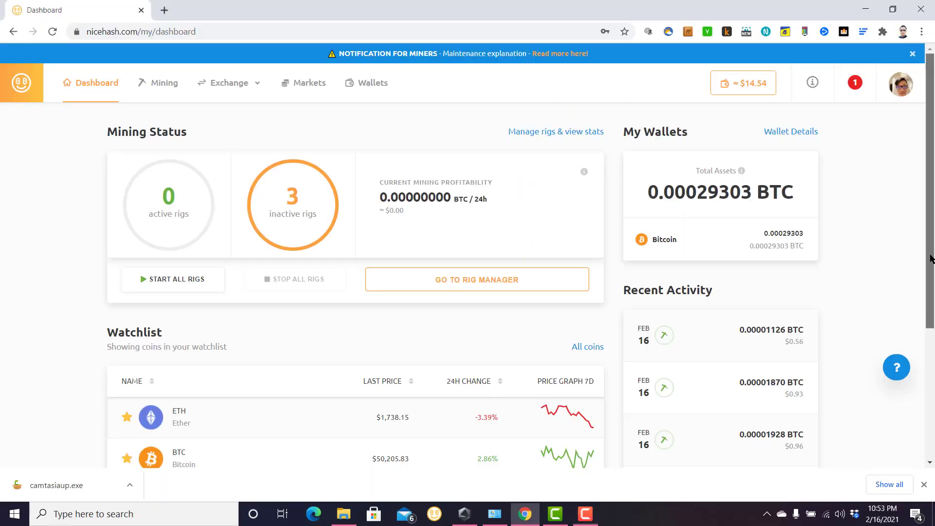
- Open the Mining rig manager and expand, then collapse, the offline g14 rig's device list
left_click_drag(930, 258, 912, 274)
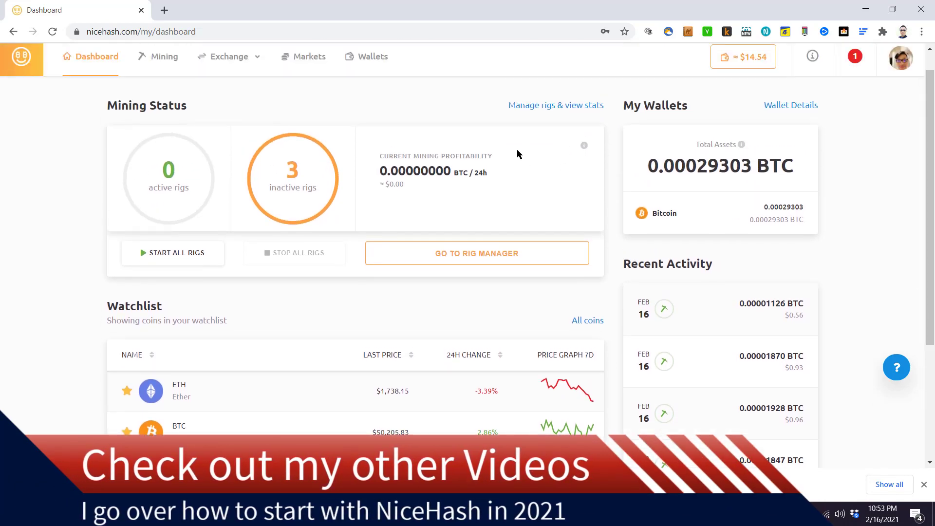
left_click(160, 59)
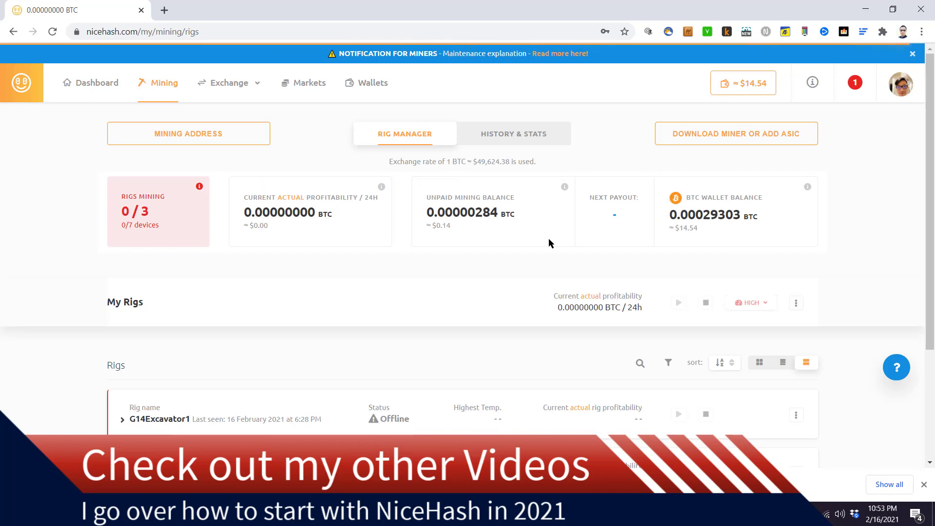
left_click_drag(926, 214, 931, 324)
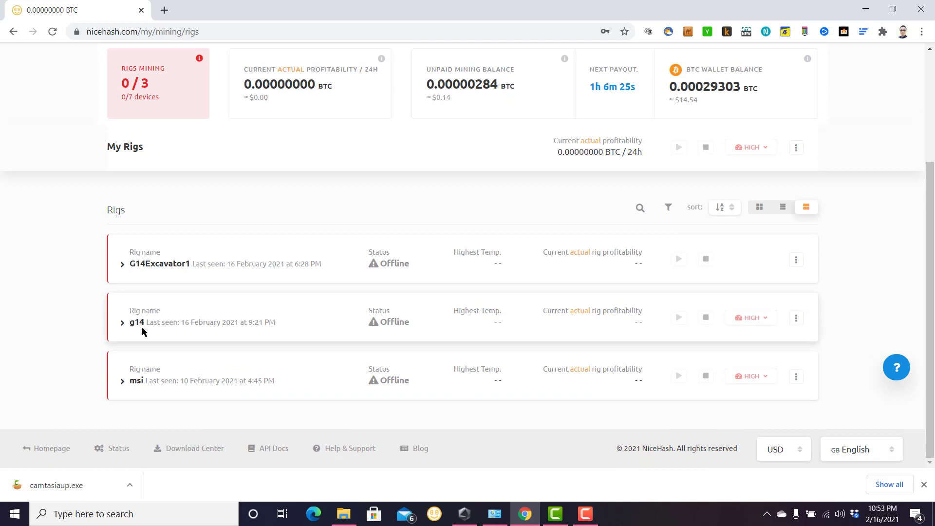
left_click(143, 330)
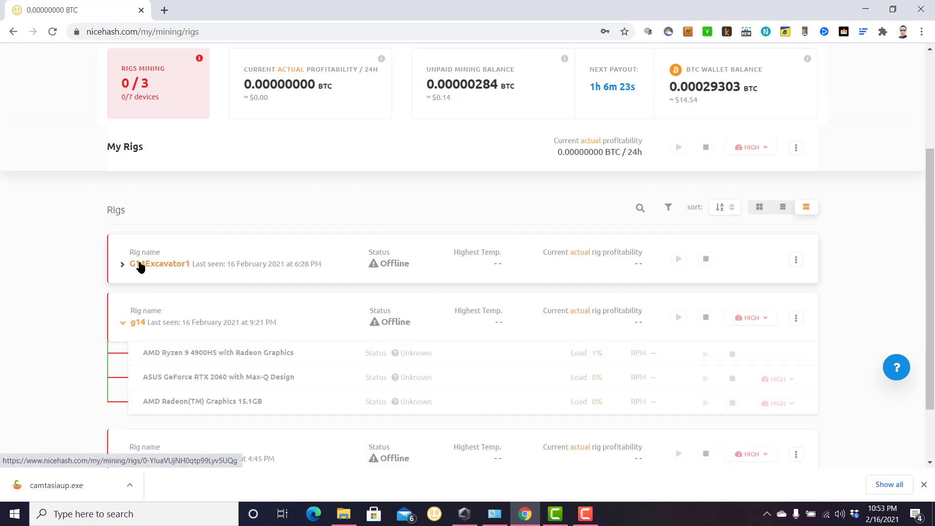
left_click(176, 328)
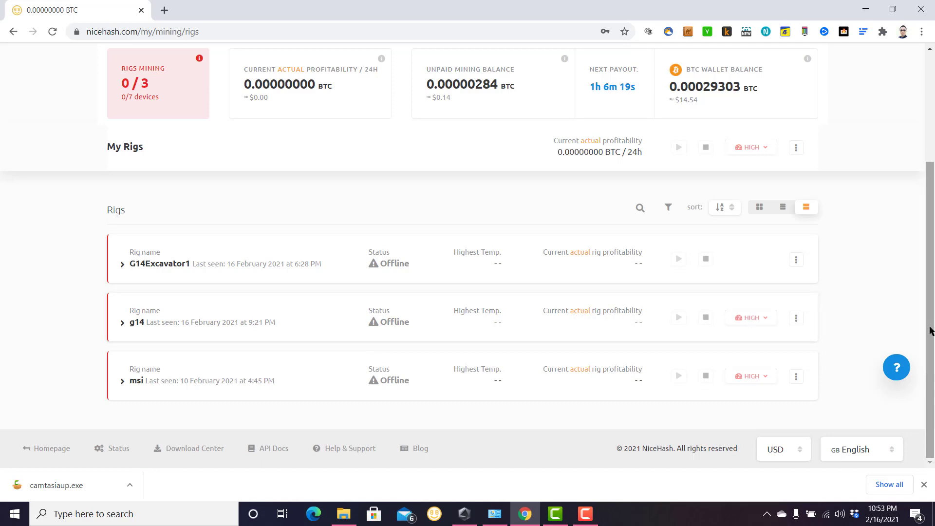
scroll(931, 327, "up", 3)
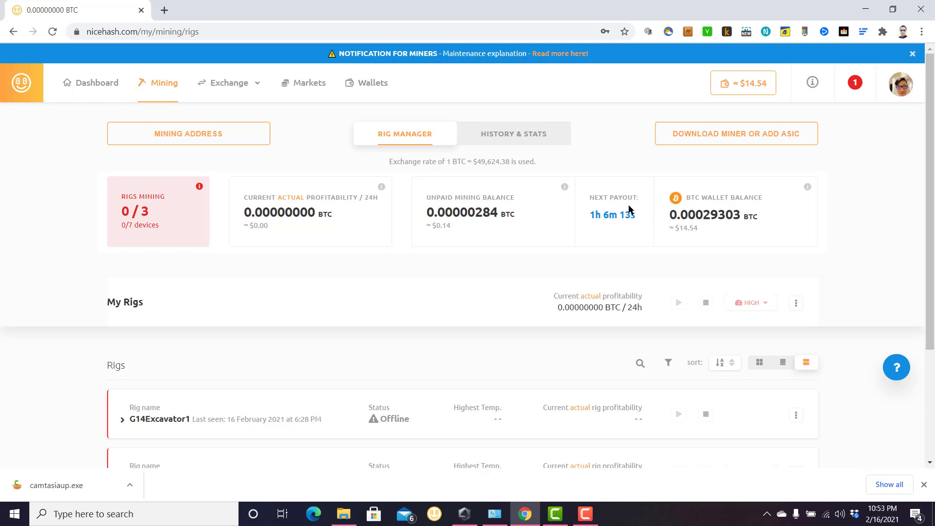
- Switch to HISTORY & STATS, scroll through the Mining Payment list, and return to the top
left_click(517, 132)
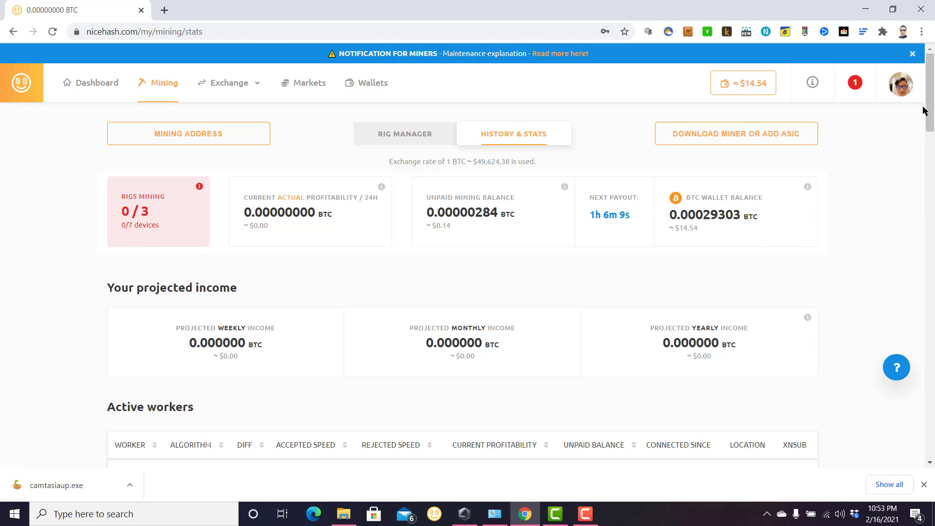
left_click_drag(926, 120, 934, 424)
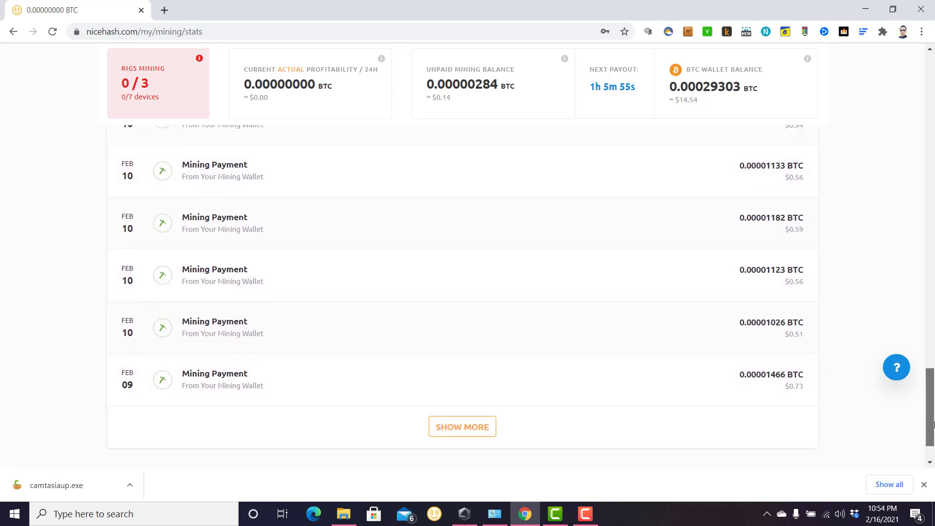
left_click_drag(925, 403, 926, 299)
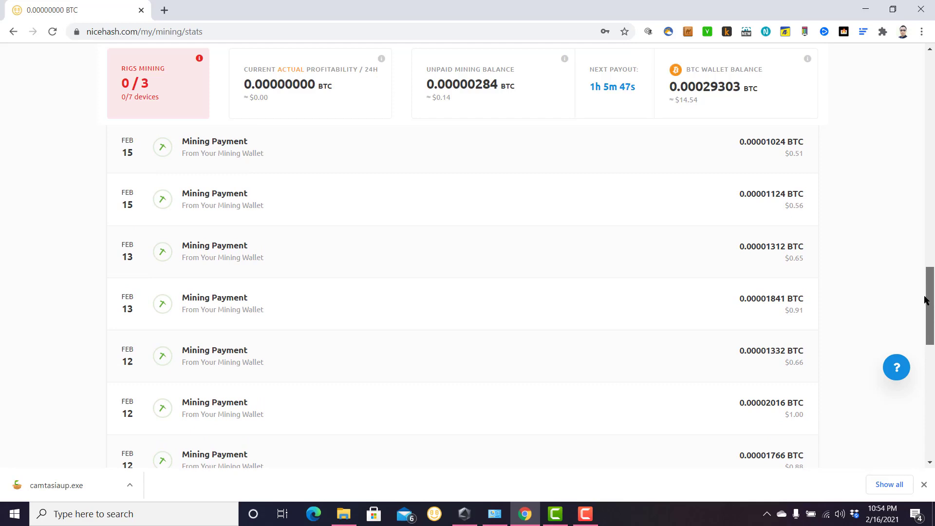
left_click_drag(926, 299, 896, 88)
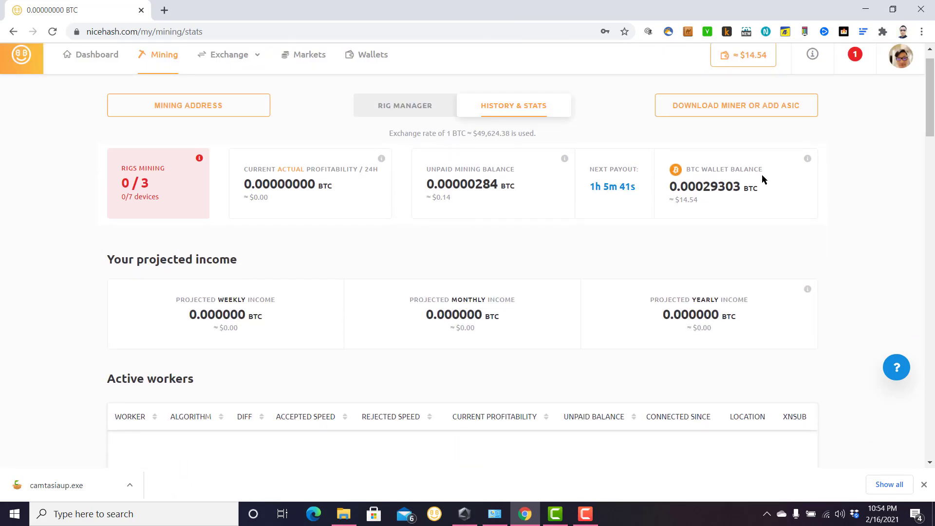